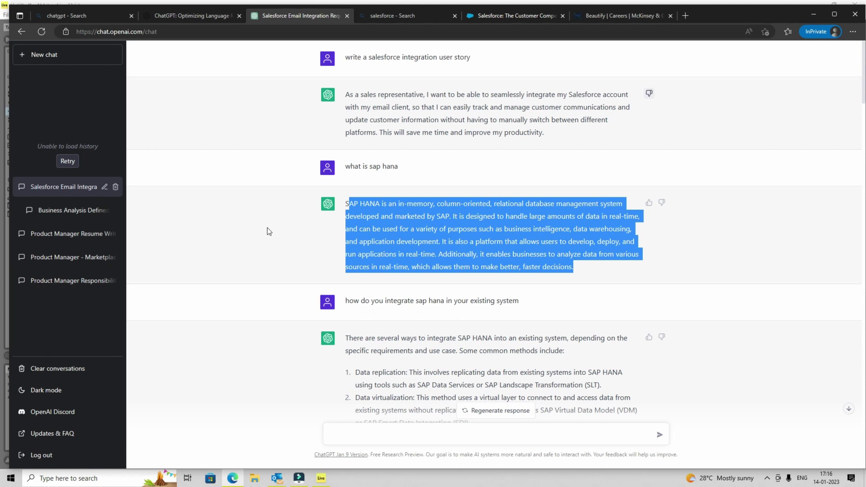
Step: Review the earlier answer on the five SAP HANA integration methods and its closing advice
scroll(425, 264, "down", 3)
left_click_drag(529, 174, 360, 177)
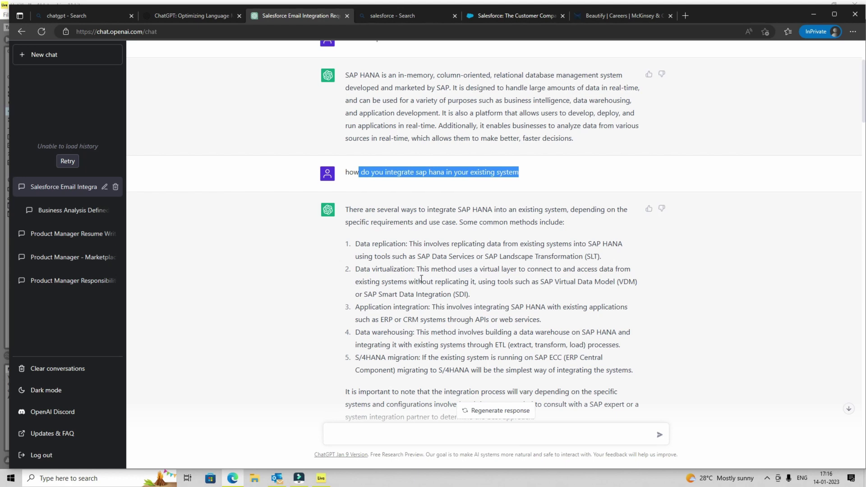
scroll(427, 275, "down", 2)
left_click_drag(640, 310, 354, 180)
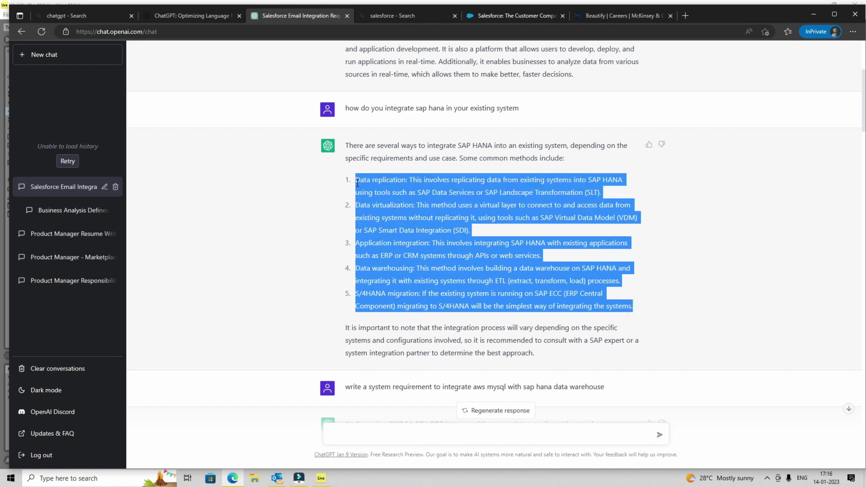
left_click(283, 213)
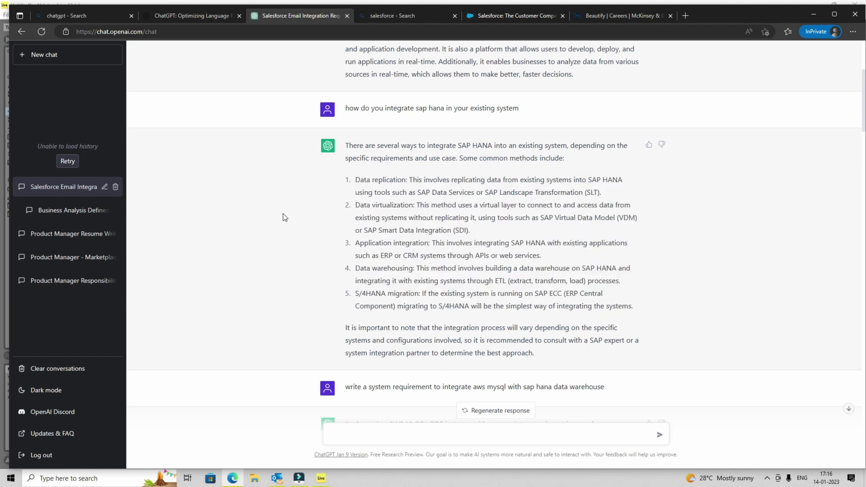
left_click_drag(473, 232, 355, 206)
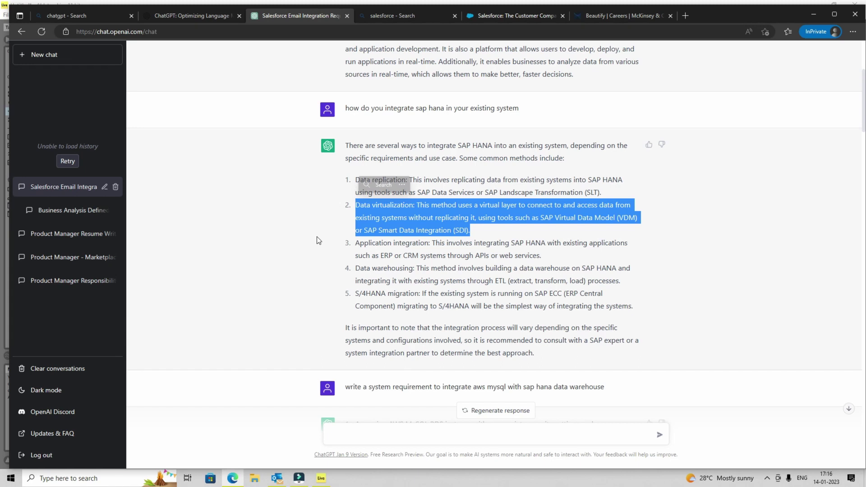
left_click(437, 287)
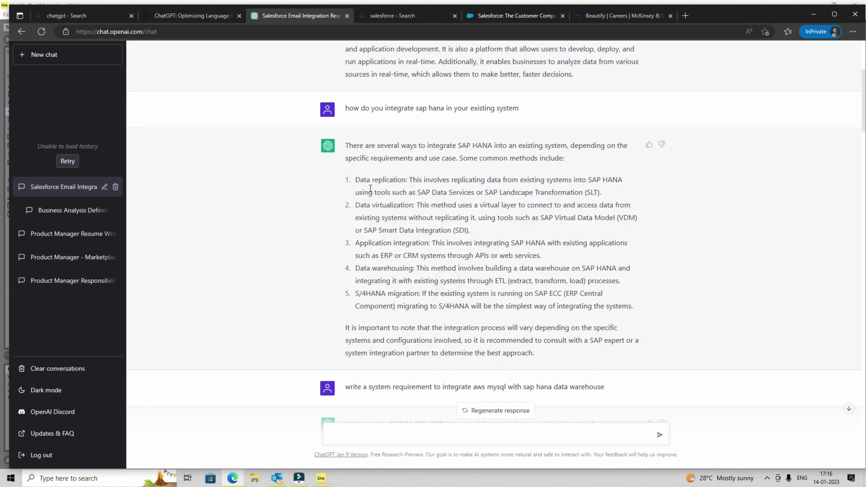
left_click_drag(360, 180, 625, 340)
scroll(493, 281, "down", 4)
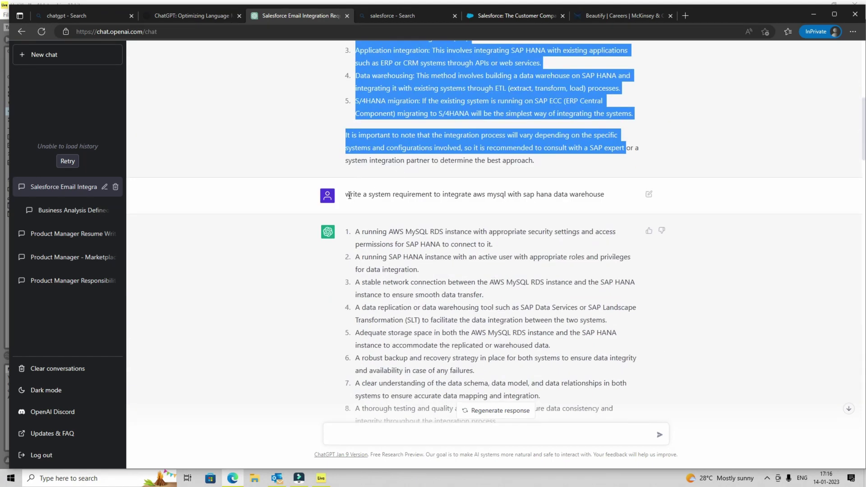
Step: Review the AWS MySQL system requirement question and its nine requirements
left_click_drag(346, 194, 609, 200)
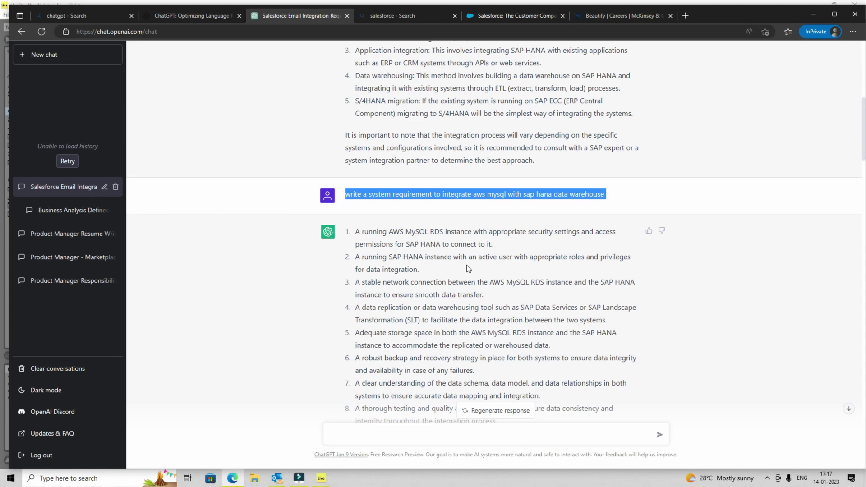
scroll(467, 266, "down", 3)
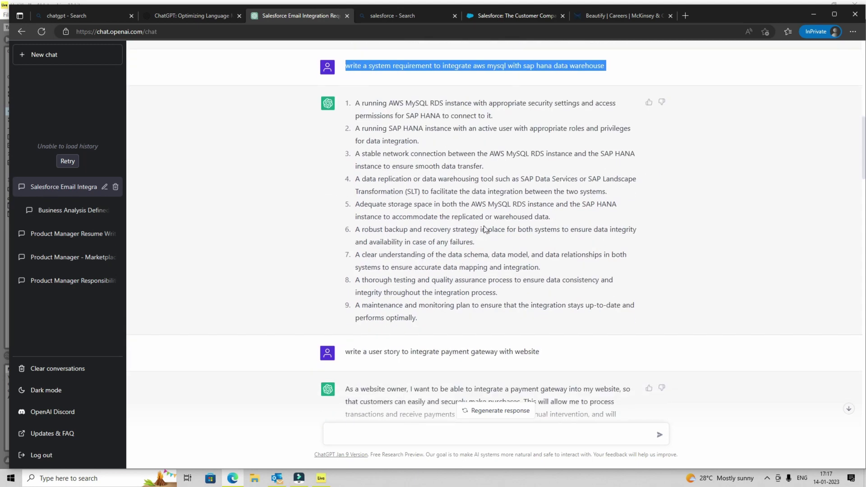
left_click_drag(356, 101, 419, 318)
left_click(295, 256)
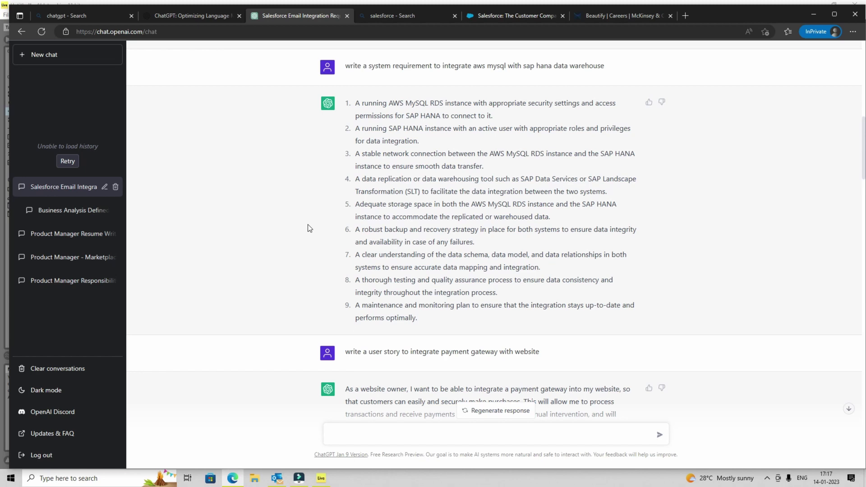
left_click_drag(418, 319, 285, 195)
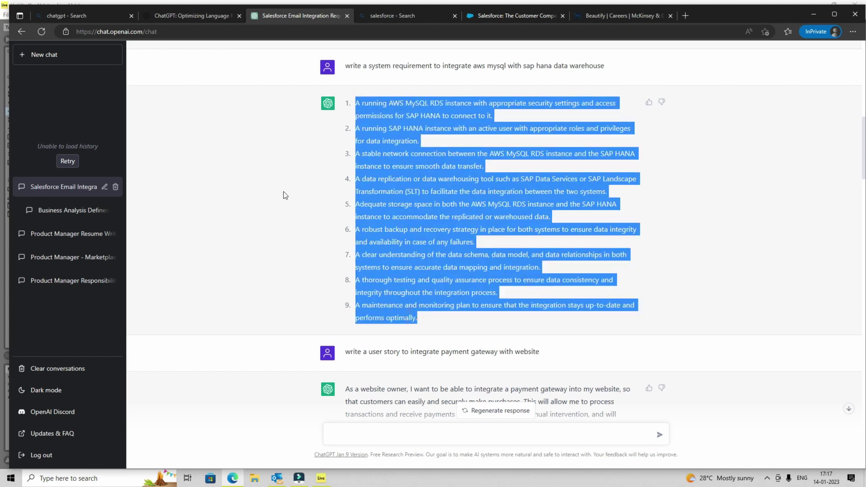
Step: Review the payment gateway user story and its nine acceptance criteria
scroll(284, 192, "down", 3)
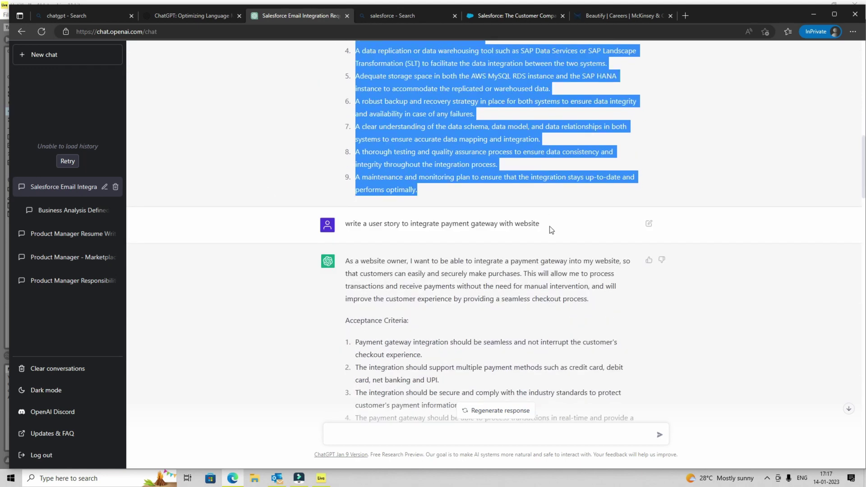
left_click_drag(551, 228, 345, 224)
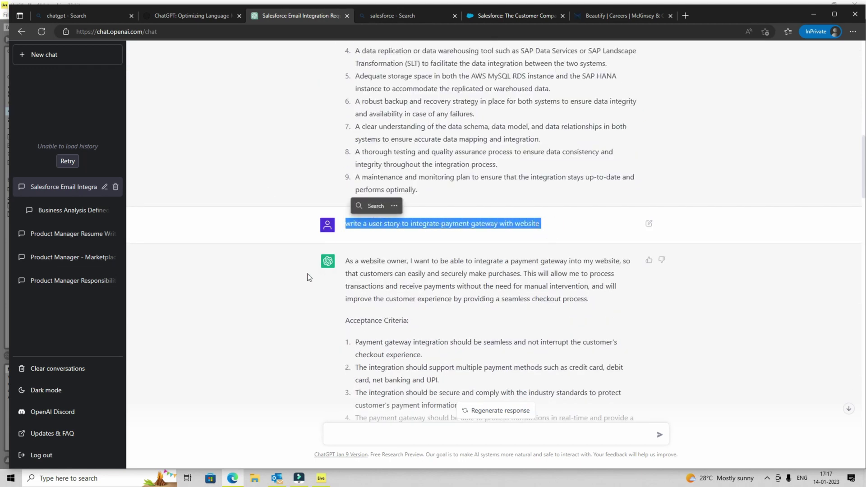
left_click(424, 280)
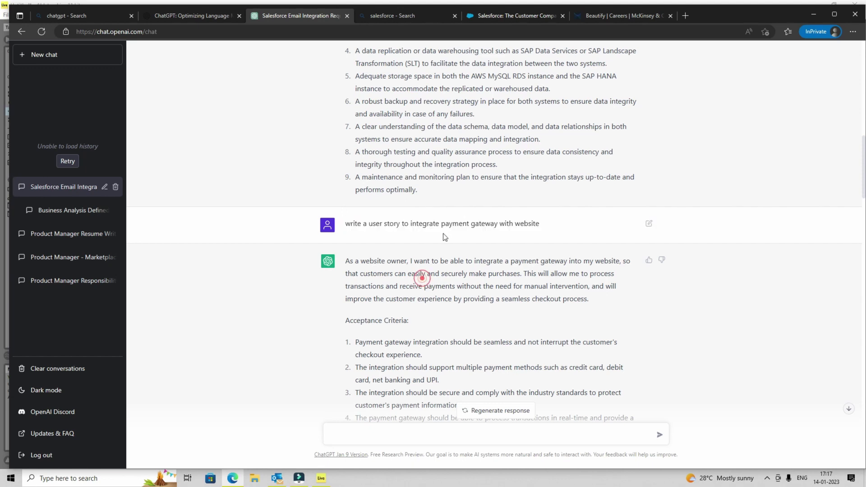
double_click(452, 224)
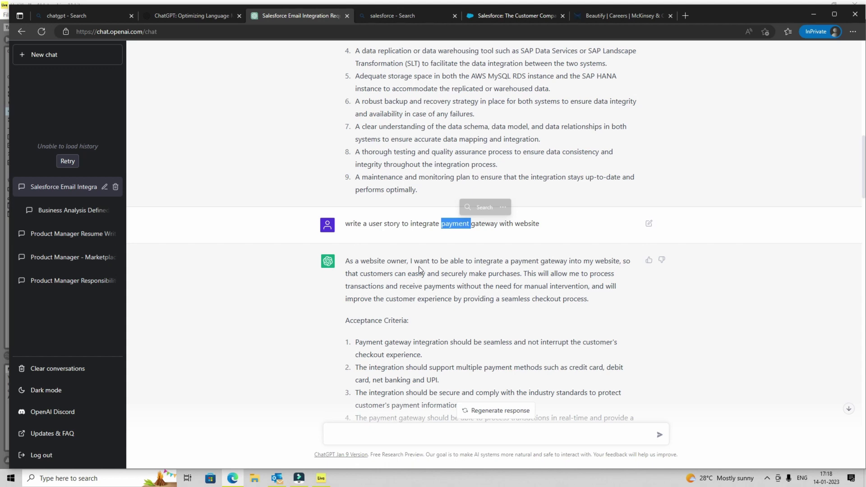
scroll(419, 264, "down", 2)
scroll(418, 263, "down", 4)
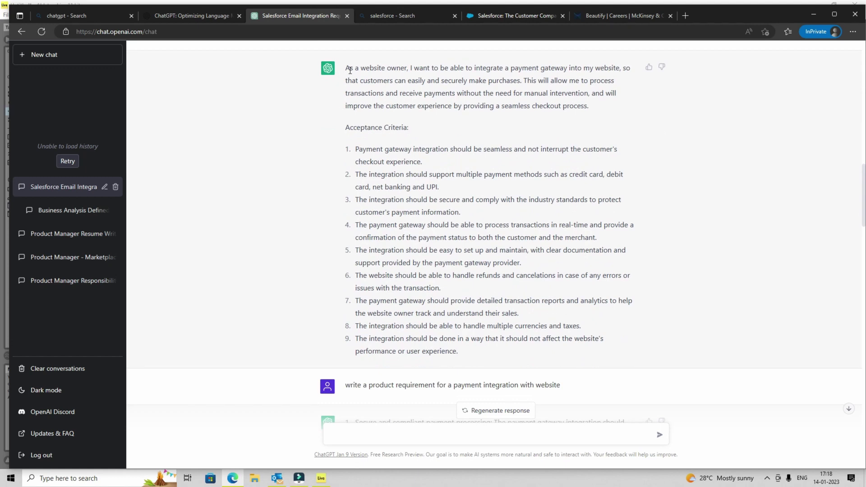
left_click_drag(350, 68, 492, 348)
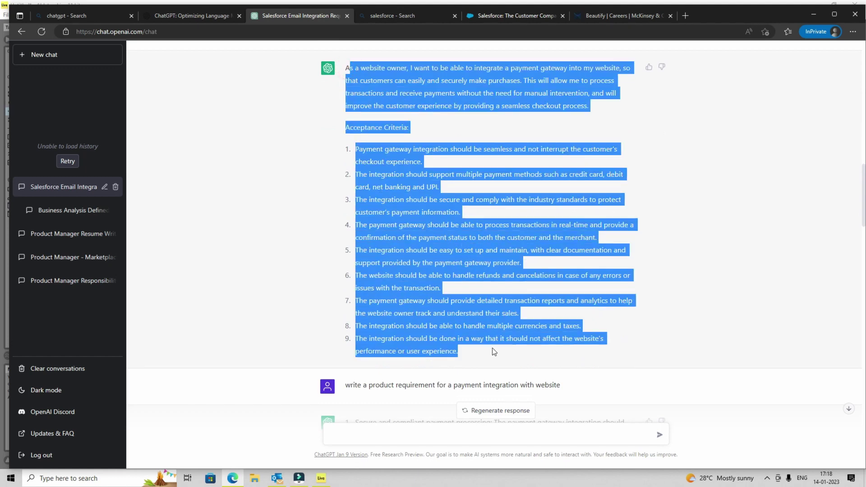
left_click(458, 270)
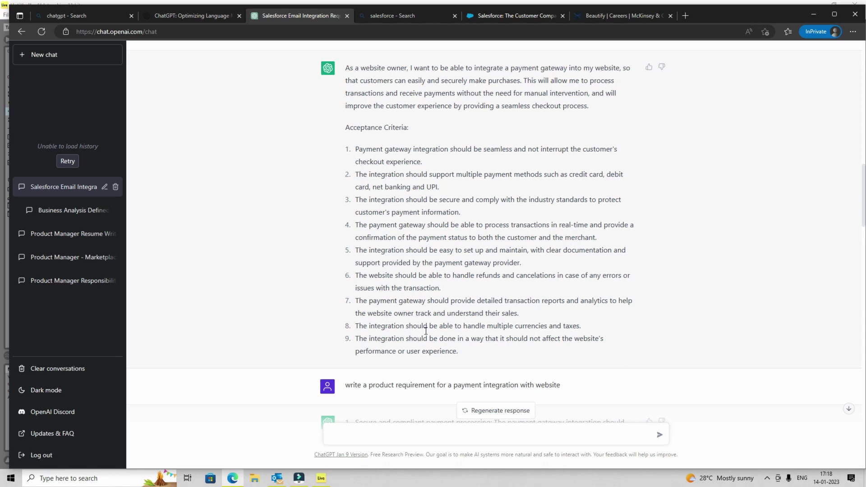
left_click_drag(458, 351, 344, 151)
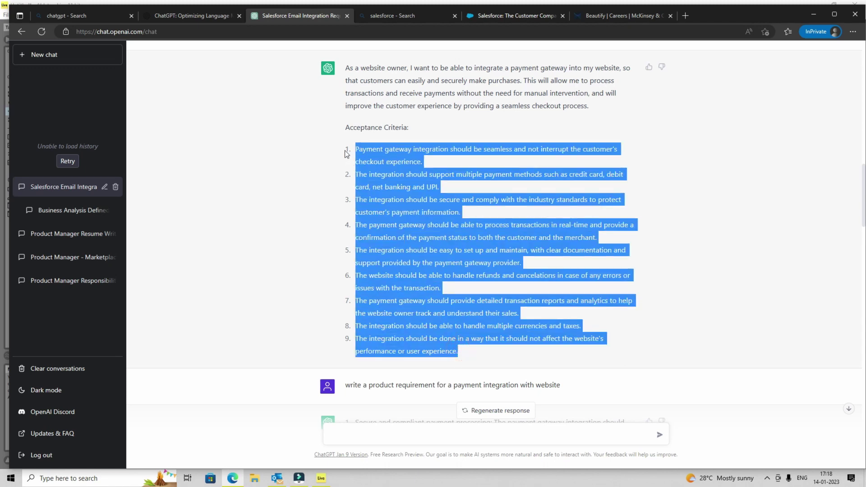
left_click(301, 172)
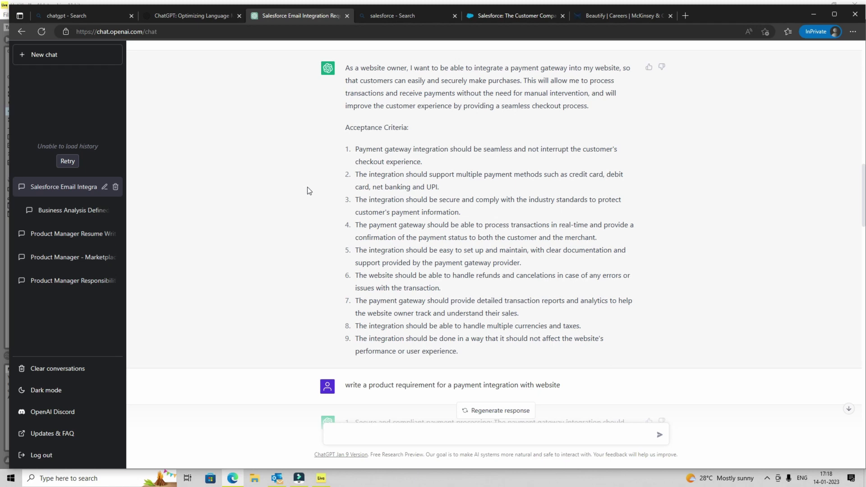
left_click_drag(474, 353, 344, 65)
left_click(318, 143)
Step: Read through the earlier product requirement question in the chat
scroll(313, 154, "down", 5)
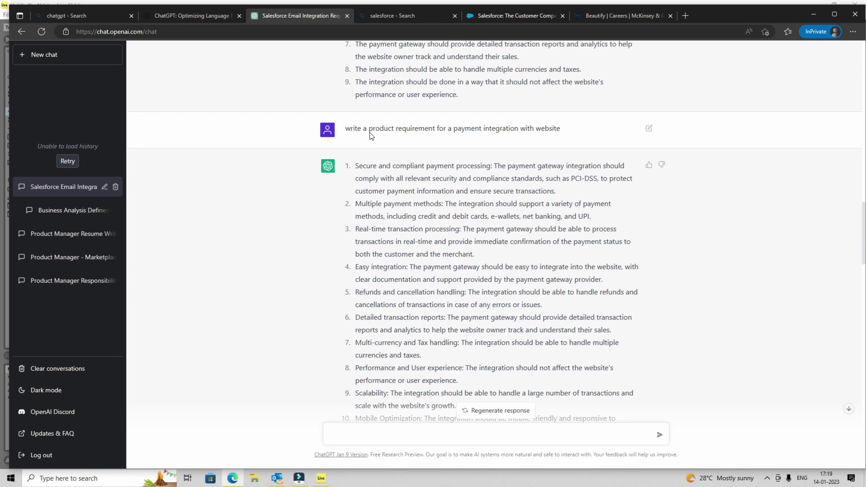
left_click_drag(369, 129, 442, 128)
left_click(422, 230)
scroll(424, 230, "down", 2)
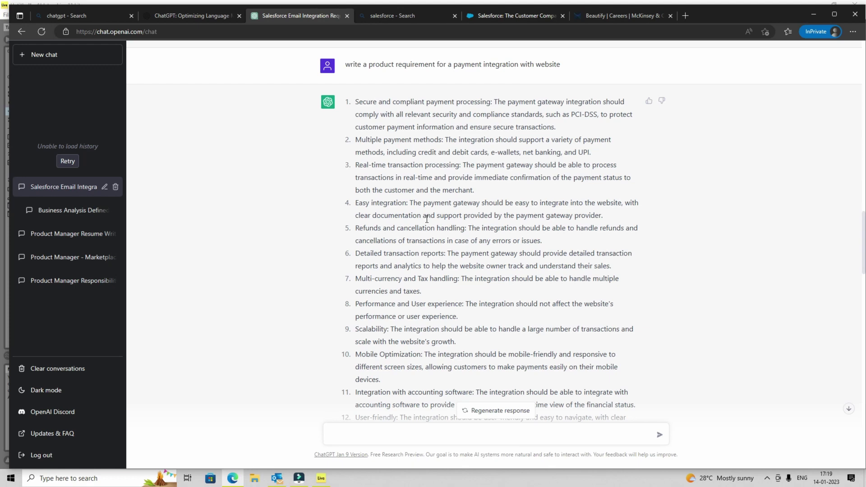
scroll(427, 219, "up", 2)
left_click_drag(450, 129, 518, 129)
left_click(439, 200)
left_click(412, 128)
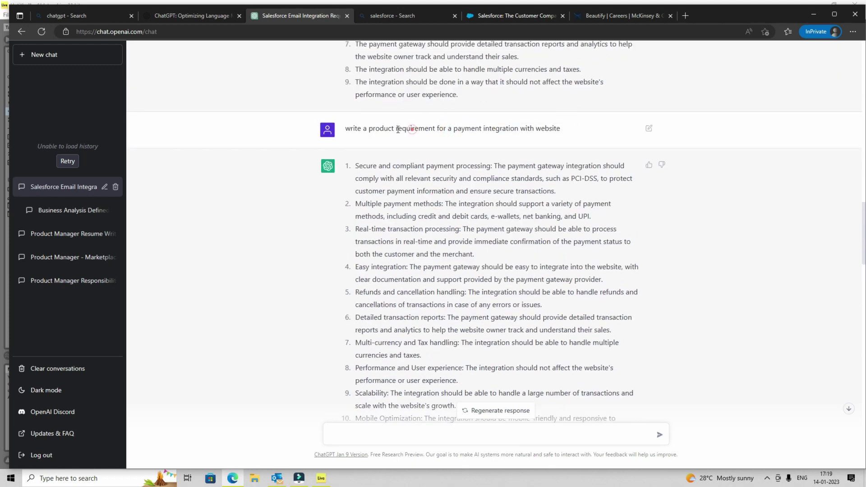
left_click_drag(346, 129, 569, 132)
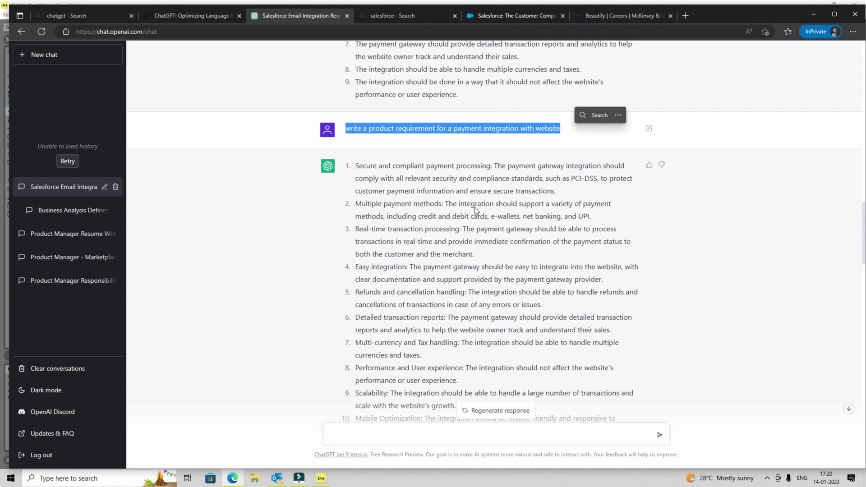
left_click(465, 211)
scroll(465, 212, "down", 2)
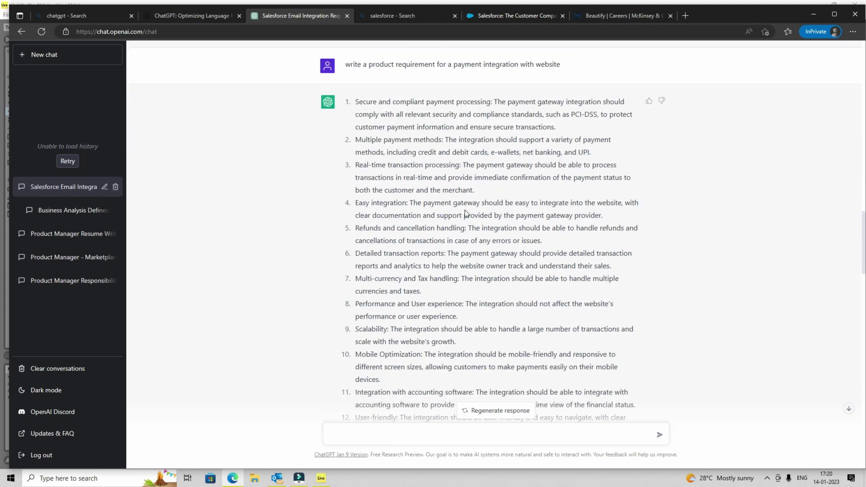
scroll(359, 103, "down", 10)
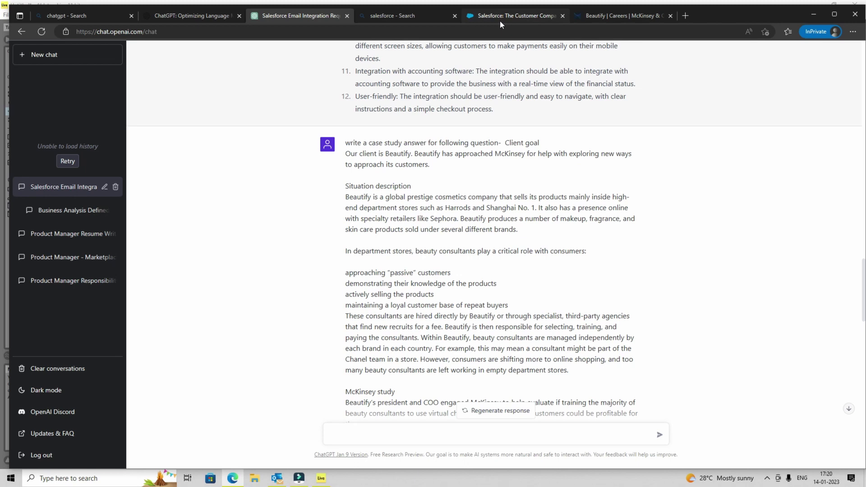
Step: Bring up the Beautify practice case and pick out its Client goal heading
left_click(615, 16)
scroll(180, 194, "up", 8)
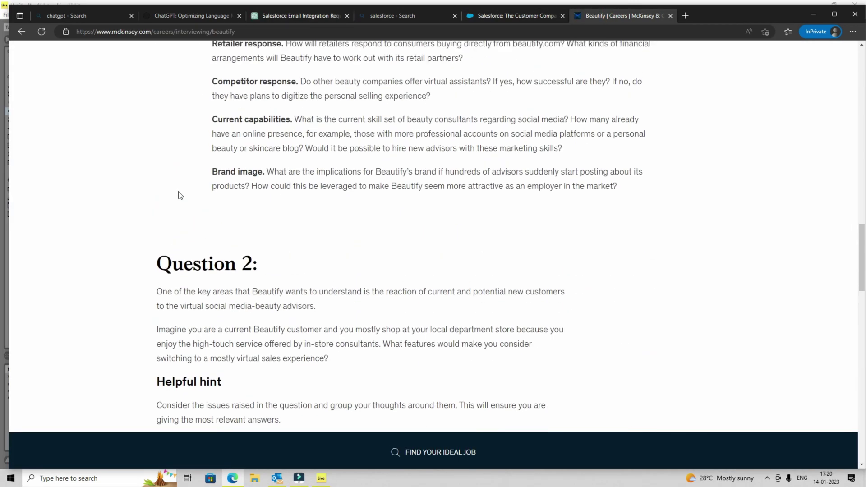
scroll(180, 195, "up", 15)
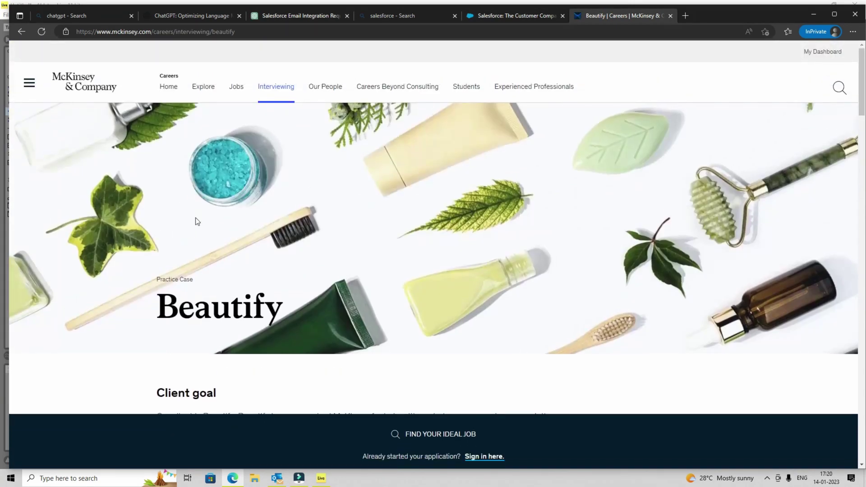
scroll(196, 222, "down", 4)
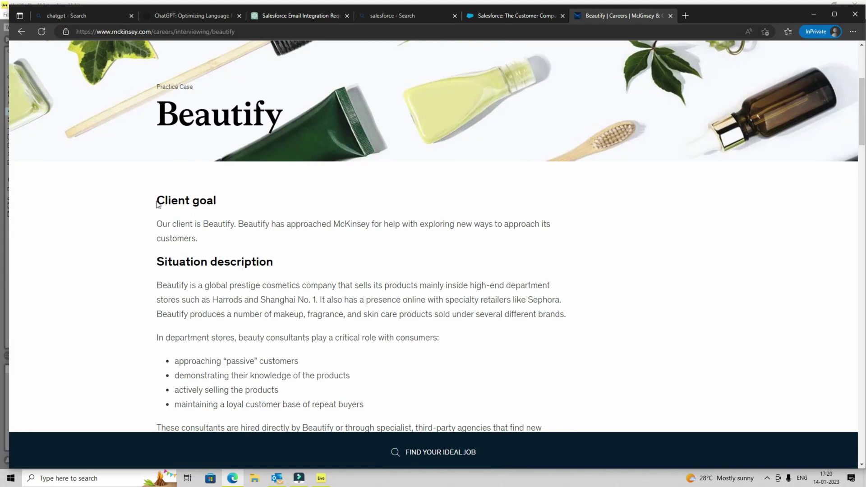
left_click_drag(158, 204, 218, 201)
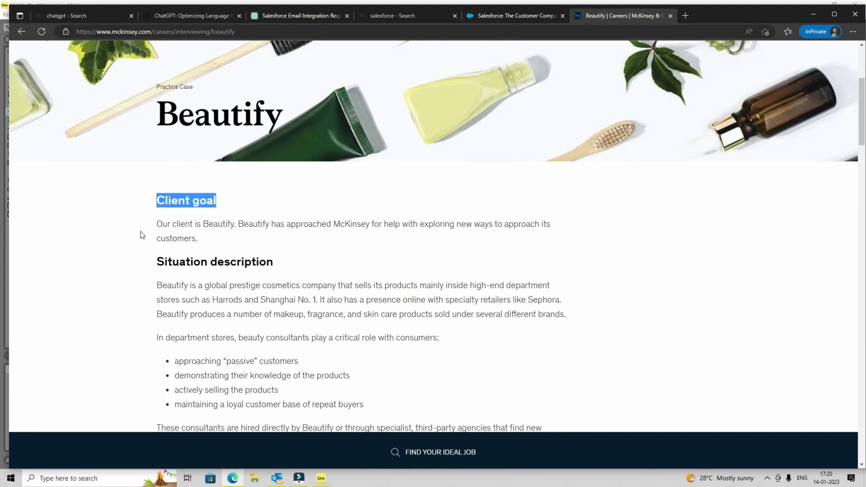
Step: Read Beautify's situation description down to Question 1's opening, then return to ChatGPT
scroll(122, 270, "down", 3)
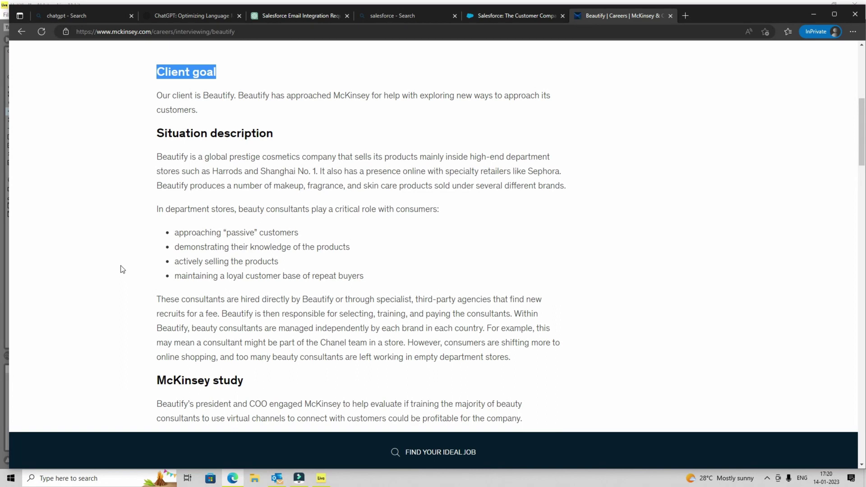
scroll(118, 259, "down", 1)
scroll(117, 257, "up", 4)
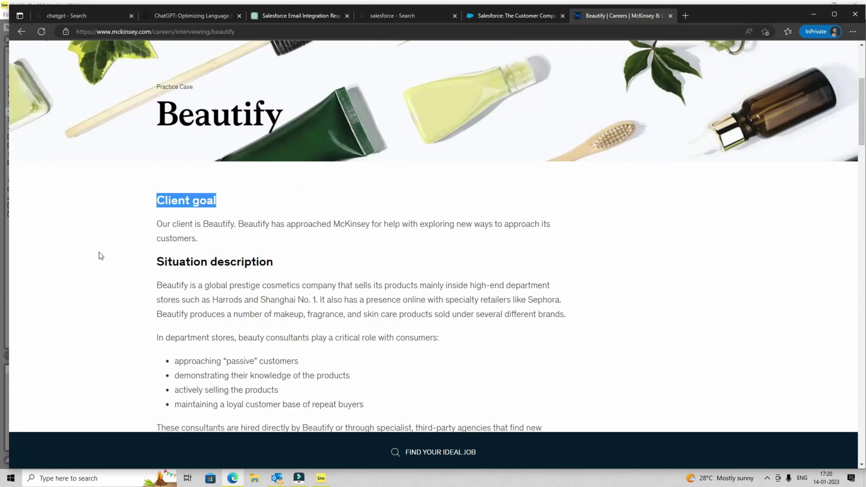
scroll(203, 262, "down", 4)
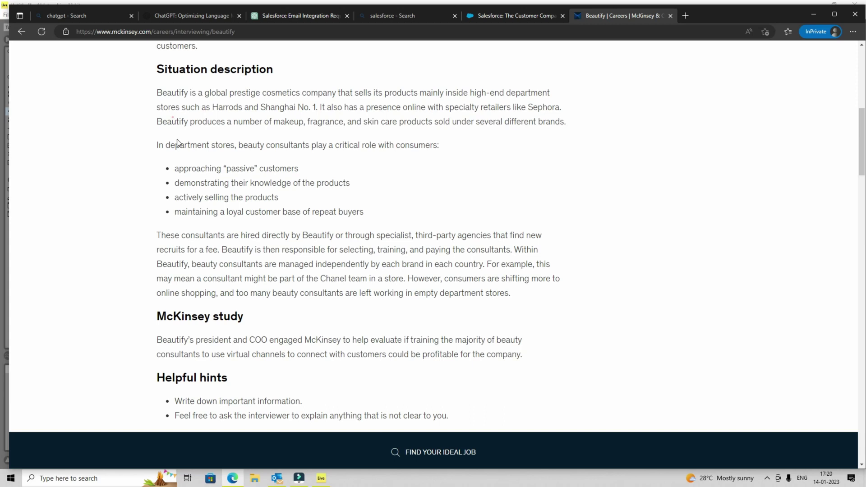
left_click_drag(204, 235, 171, 116)
left_click(170, 116)
scroll(197, 229, "down", 10)
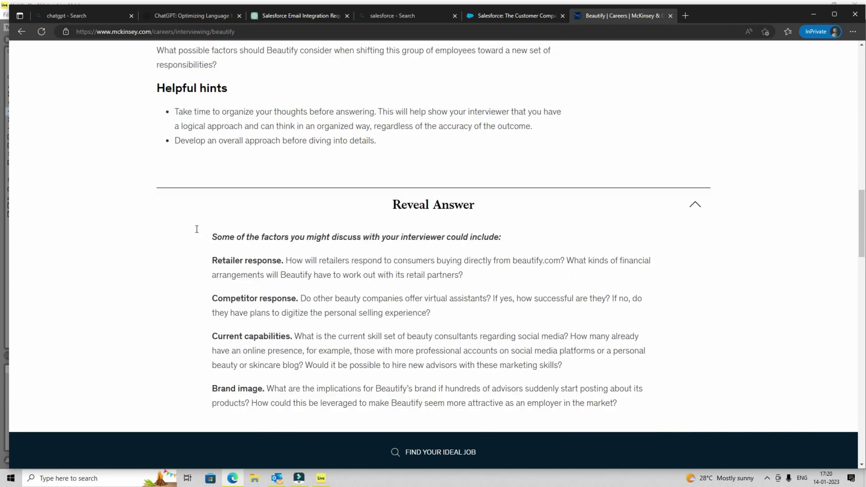
scroll(196, 229, "up", 3)
left_click_drag(160, 114, 370, 134)
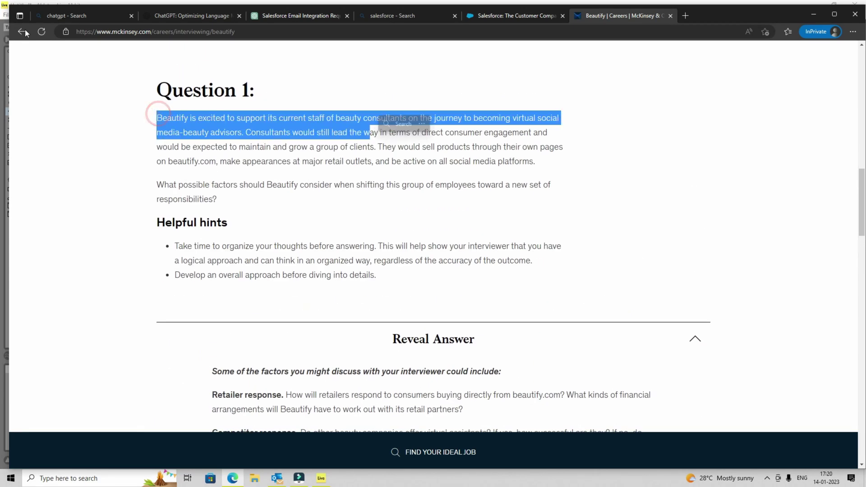
left_click(276, 14)
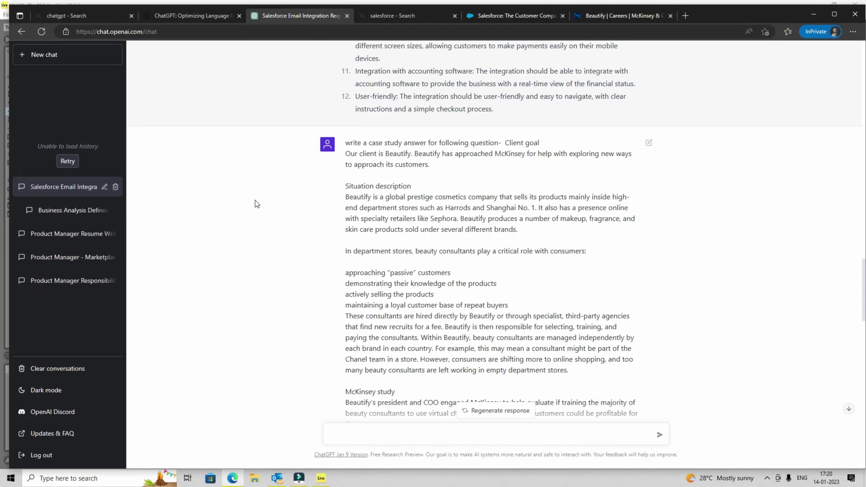
left_click_drag(346, 143, 410, 305)
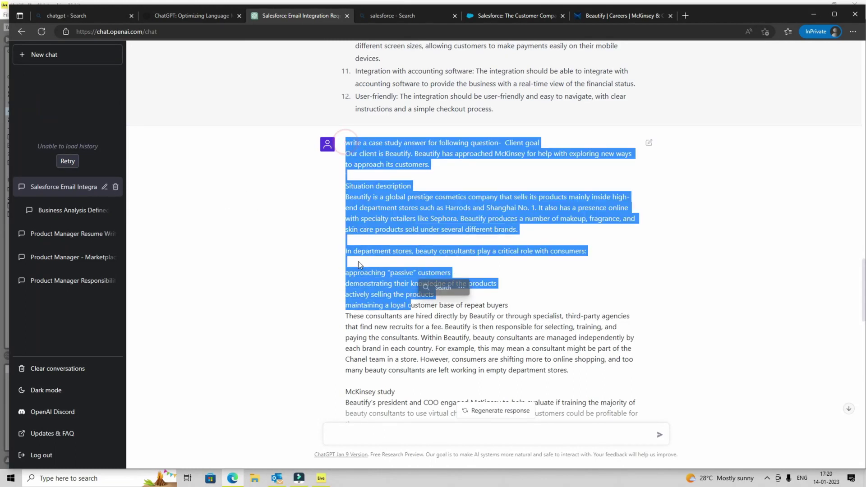
scroll(300, 232, "down", 5)
left_click(387, 176)
scroll(370, 149, "down", 1)
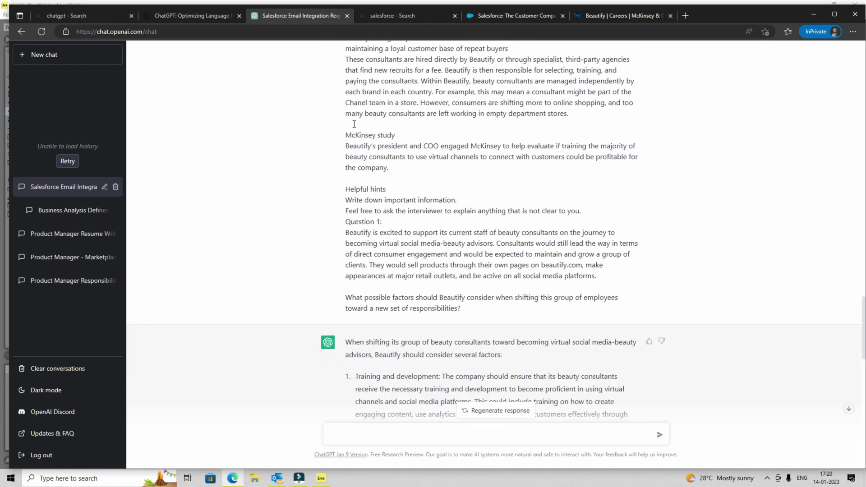
left_click_drag(343, 82, 389, 170)
left_click(307, 155)
scroll(248, 173, "up", 4)
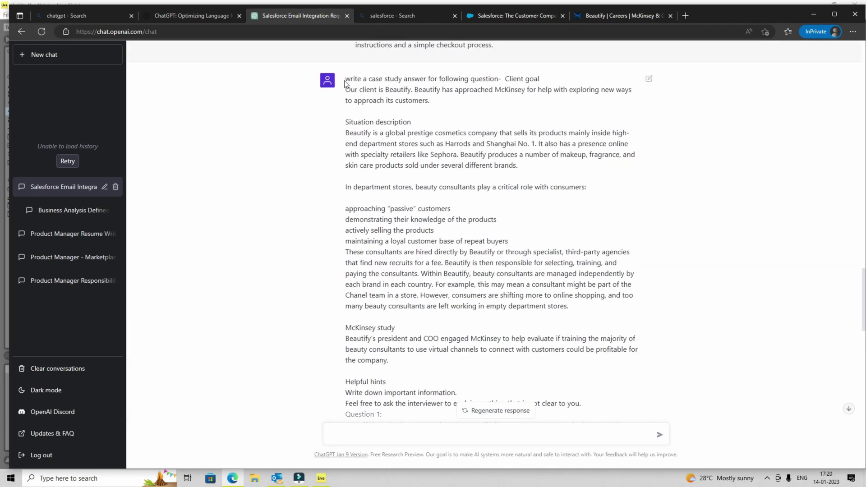
left_click_drag(346, 80, 515, 78)
left_click(478, 88)
scroll(391, 175, "down", 9)
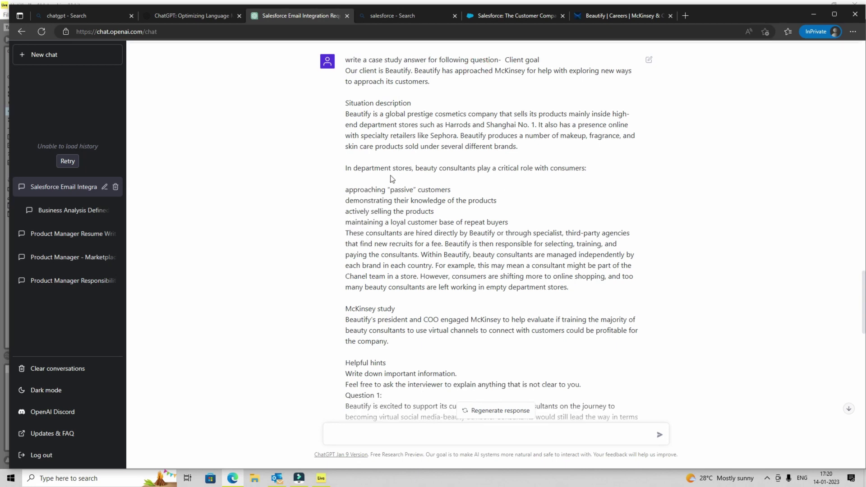
scroll(390, 173, "up", 8)
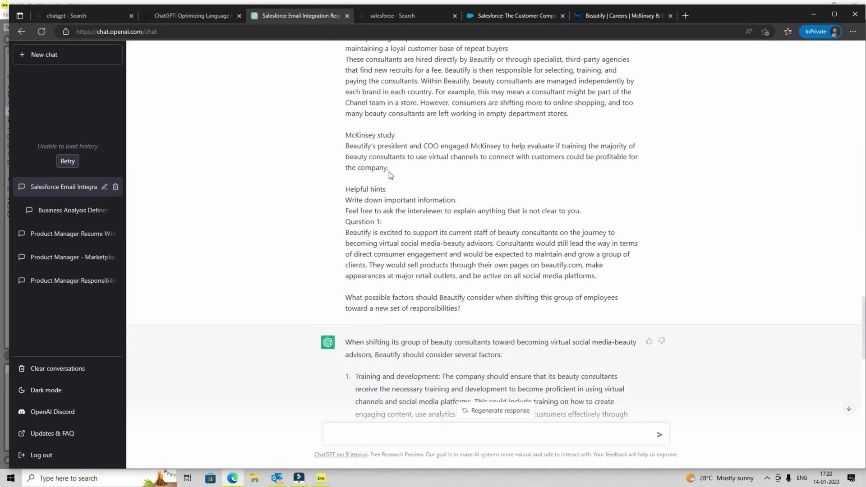
scroll(389, 172, "down", 8)
scroll(390, 174, "down", 2)
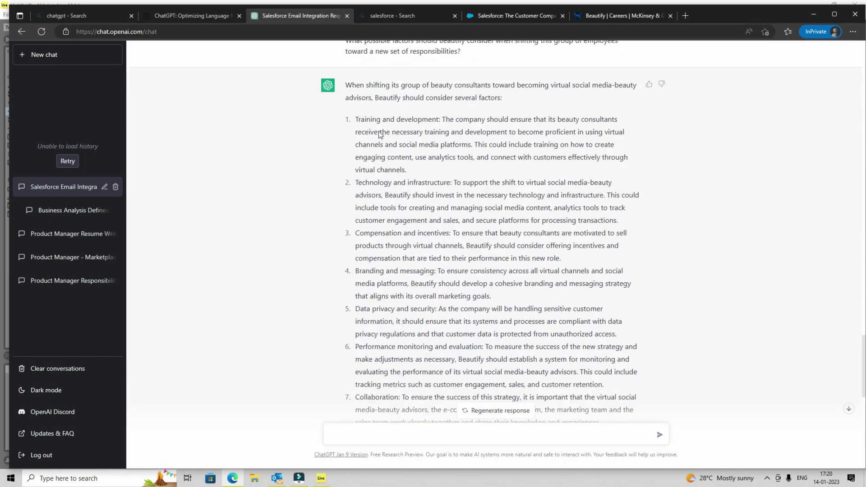
left_click(376, 86)
left_click_drag(356, 120, 440, 120)
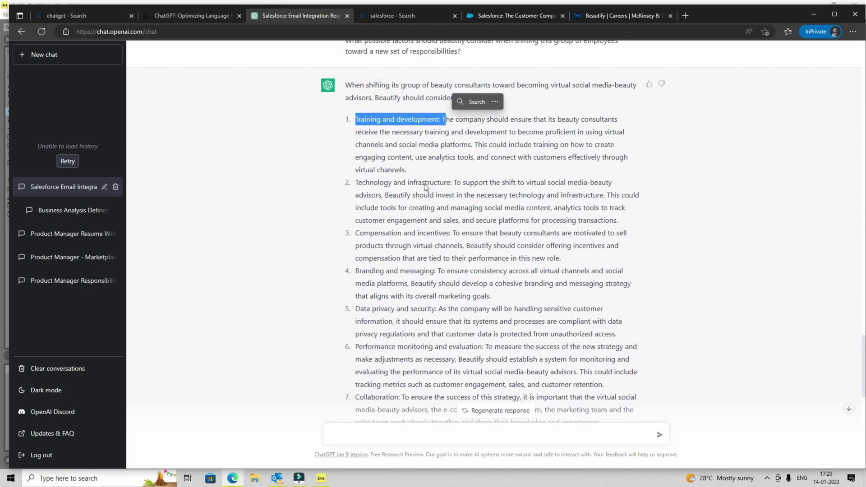
left_click_drag(356, 182, 457, 181)
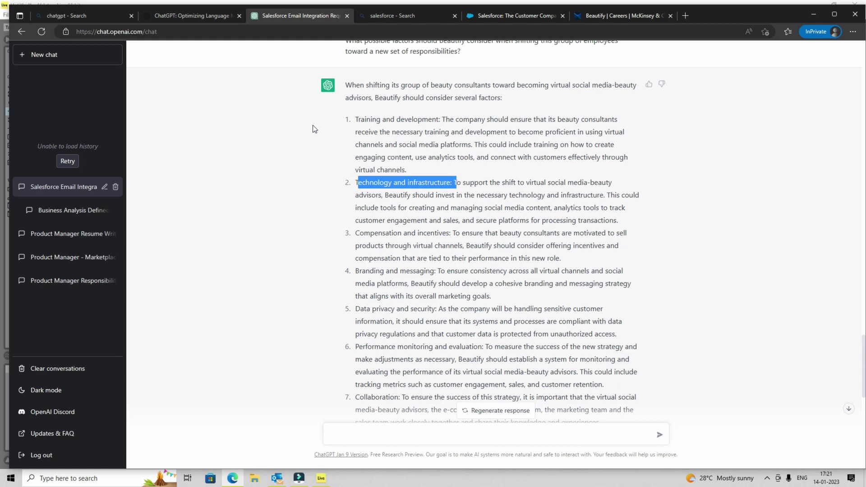
Step: Review Question 1's answer factors: retailer response, competitor response, current capabilities and brand image
left_click(631, 17)
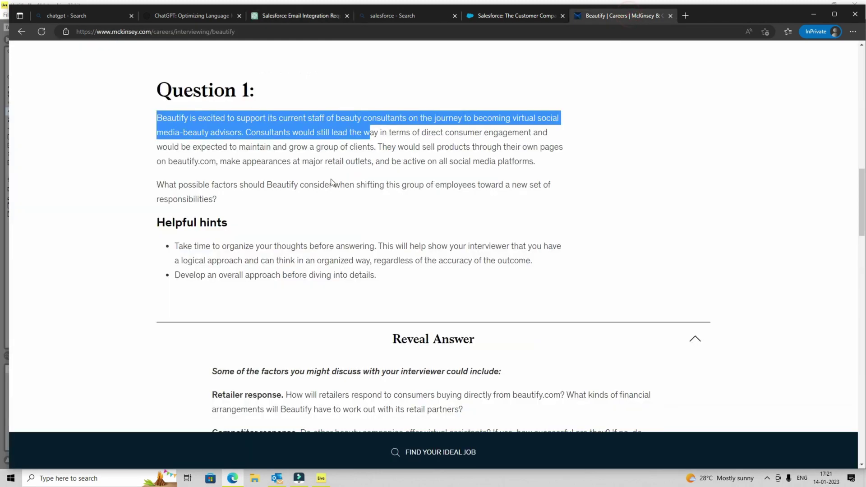
scroll(332, 179, "down", 4)
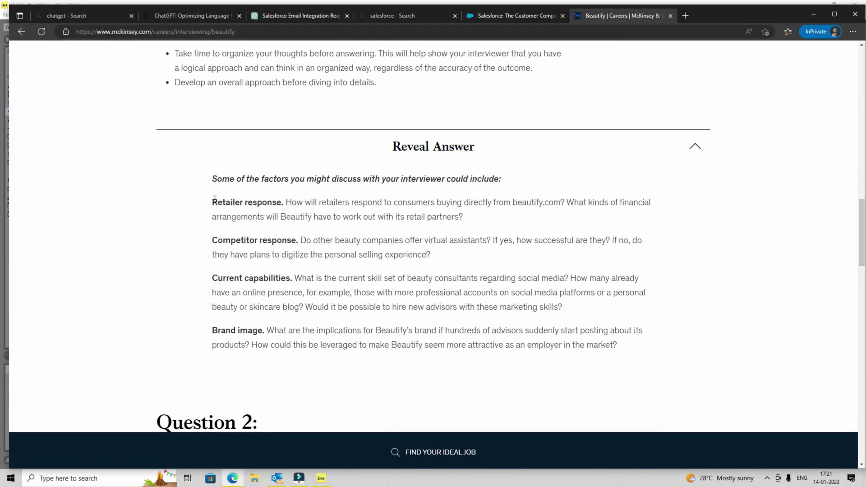
left_click_drag(215, 199, 283, 203)
left_click_drag(214, 235, 297, 248)
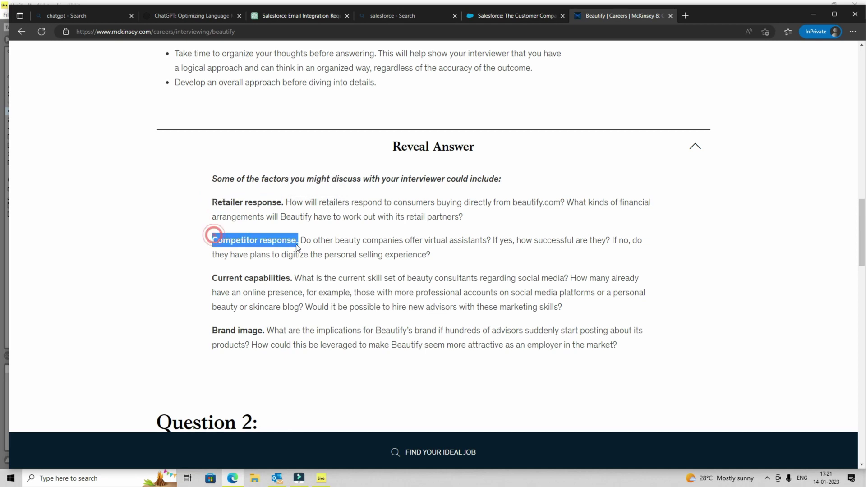
left_click_drag(212, 279, 293, 282)
scroll(234, 288, "down", 3)
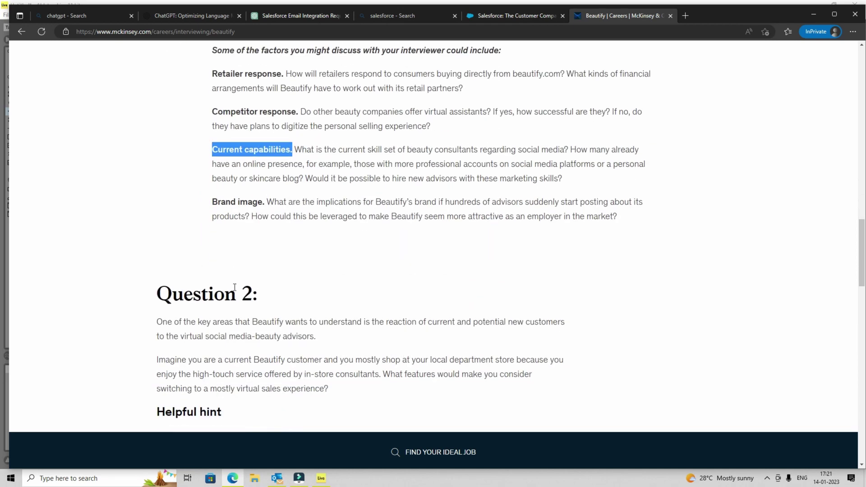
left_click_drag(213, 203, 274, 203)
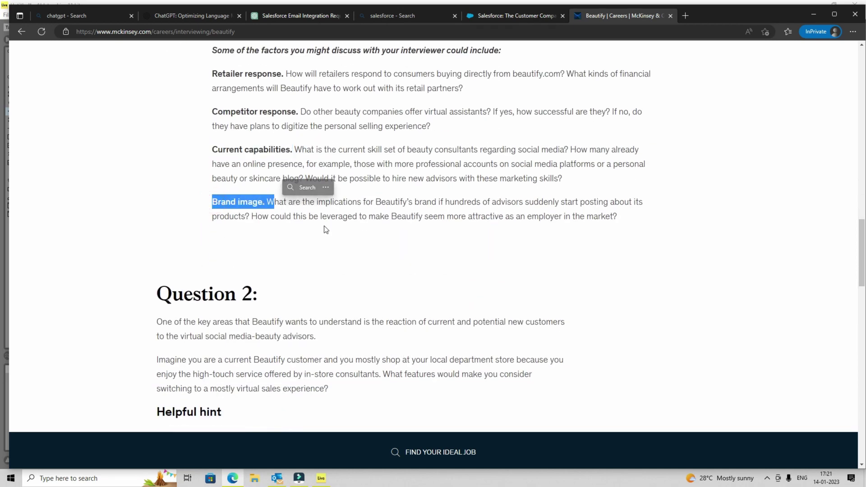
scroll(296, 174, "up", 2)
left_click_drag(214, 116, 618, 283)
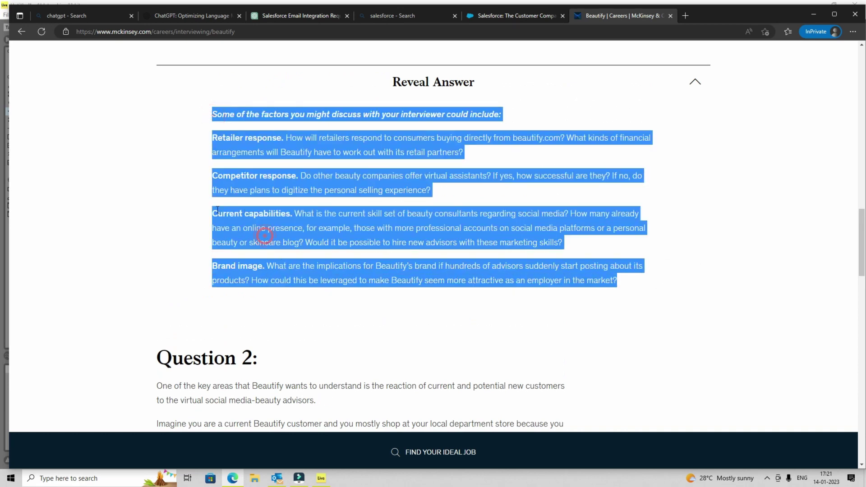
left_click(237, 212)
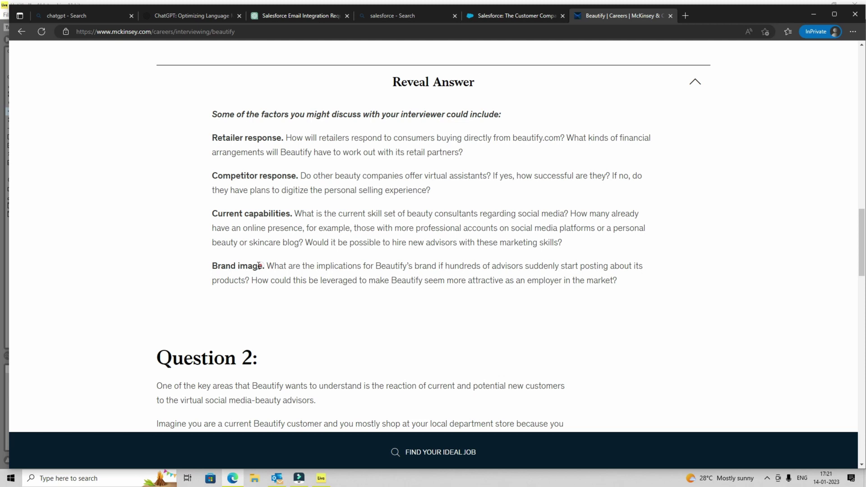
left_click_drag(266, 266, 212, 266)
key("ctrl+3")
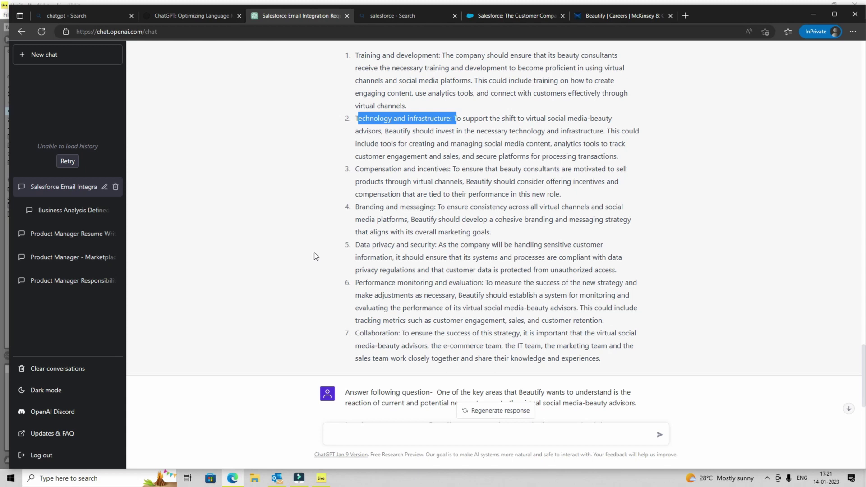
Step: Review the Question 2 prompt in the ChatGPT conversation
scroll(315, 256, "down", 1)
scroll(314, 252, "up", 1)
left_click_drag(608, 364, 355, 56)
left_click(232, 226)
scroll(243, 235, "down", 4)
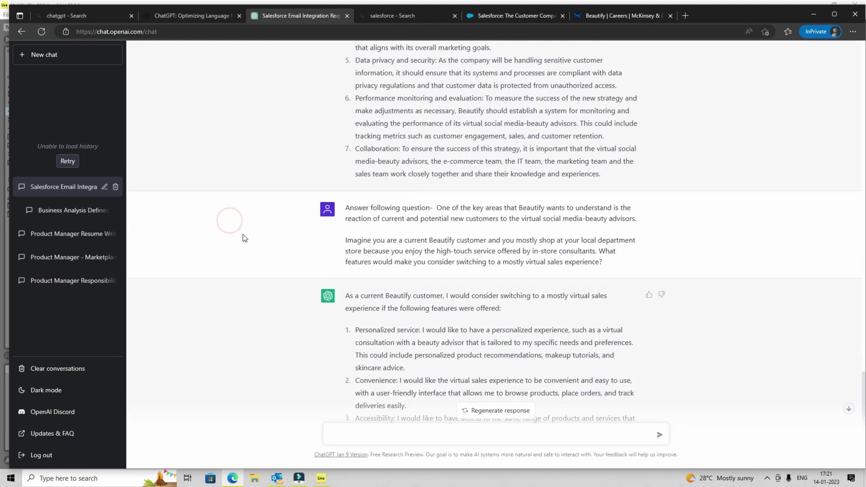
left_click_drag(436, 200, 603, 255)
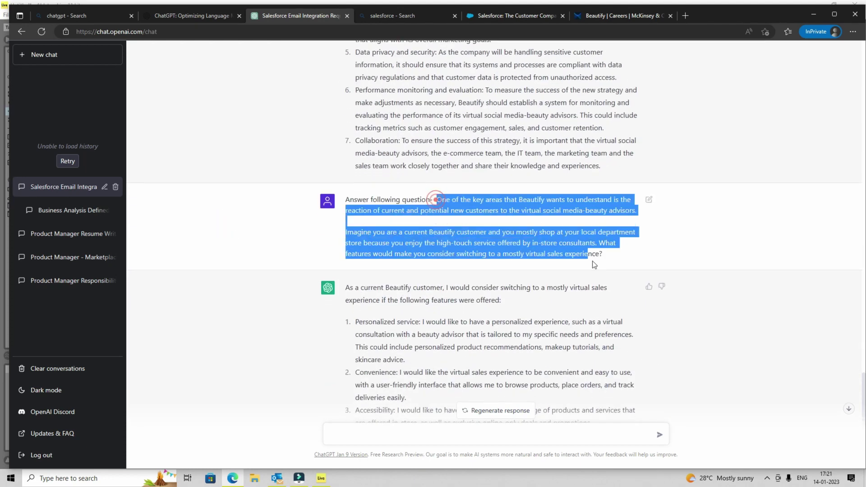
Step: Read the two Question 2 paragraphs on the Beautify practice case page
left_click(611, 21)
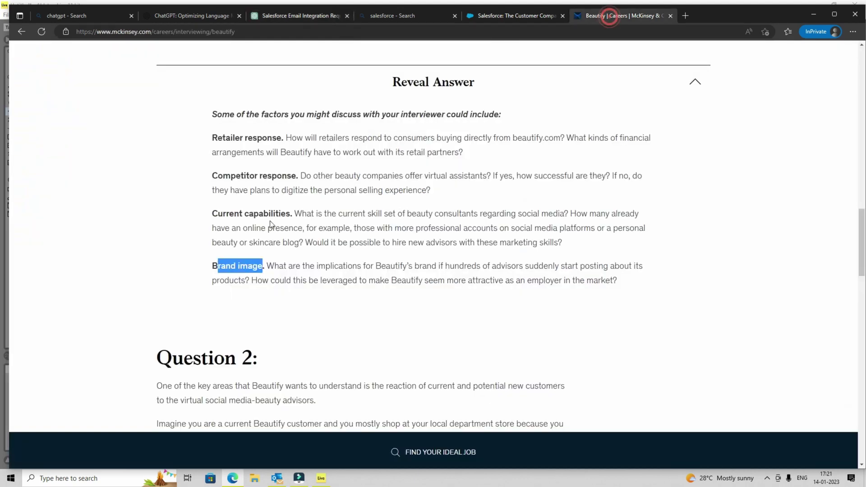
scroll(304, 205, "down", 5)
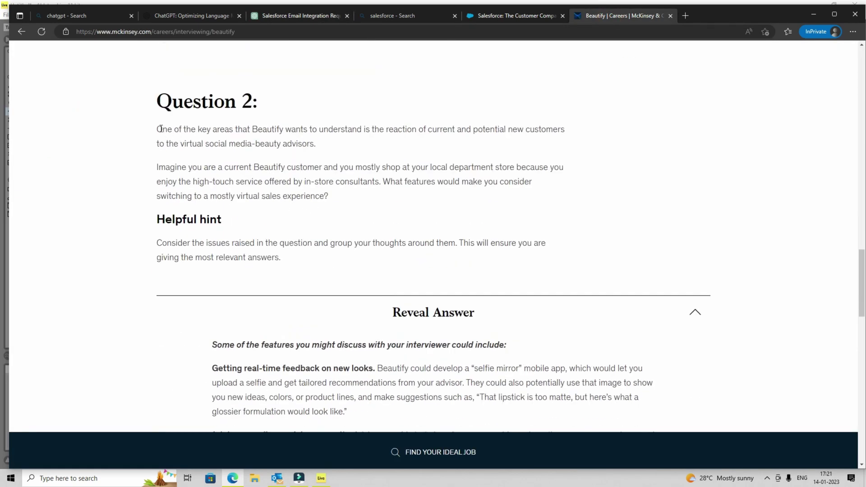
left_click_drag(161, 130, 328, 197)
left_click(272, 164)
double_click(272, 128)
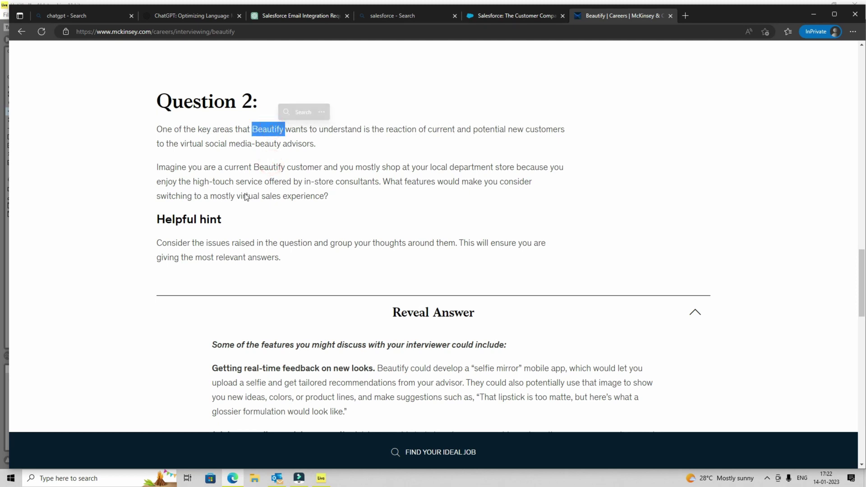
left_click_drag(324, 197, 151, 150)
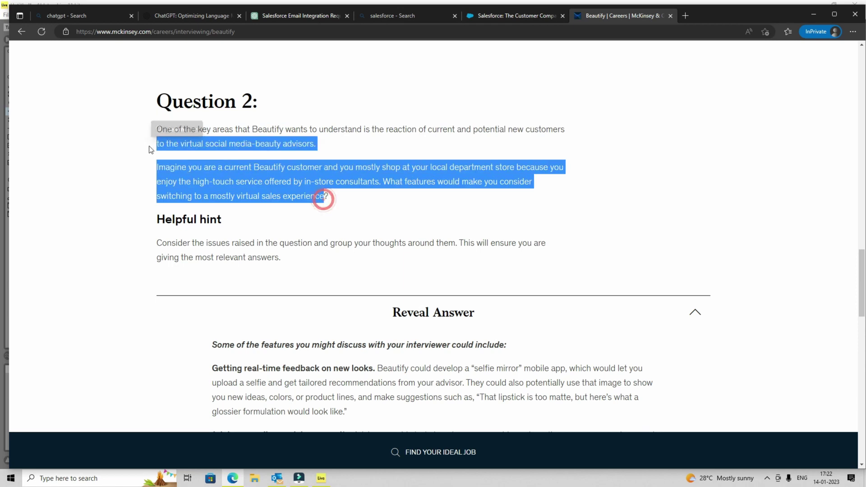
Step: Back in ChatGPT, review the nine-item list of customer features for virtual sales
left_click(300, 16)
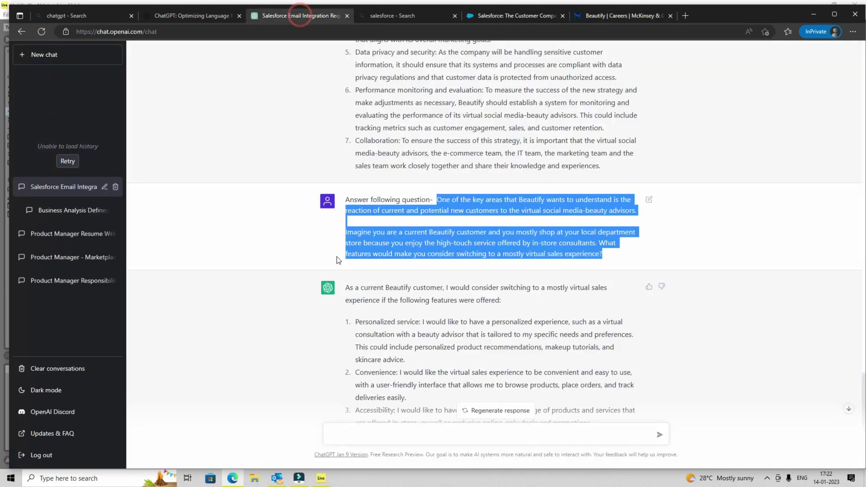
scroll(337, 258, "down", 4)
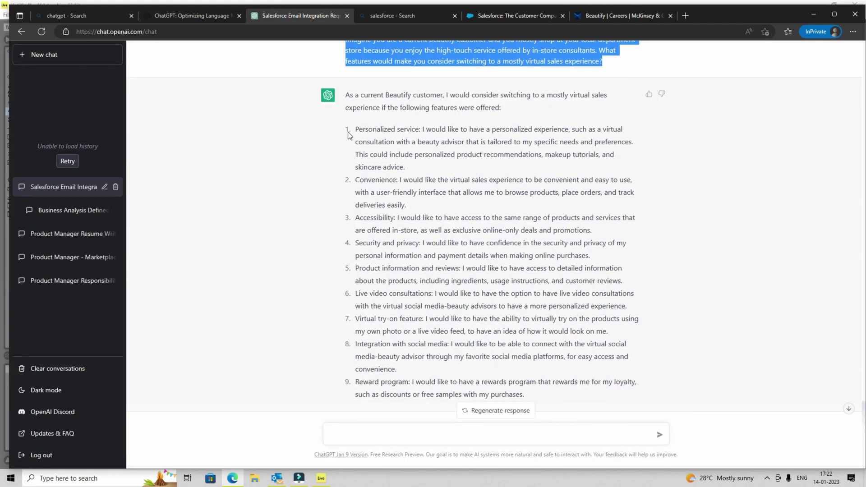
left_click_drag(355, 130, 395, 373)
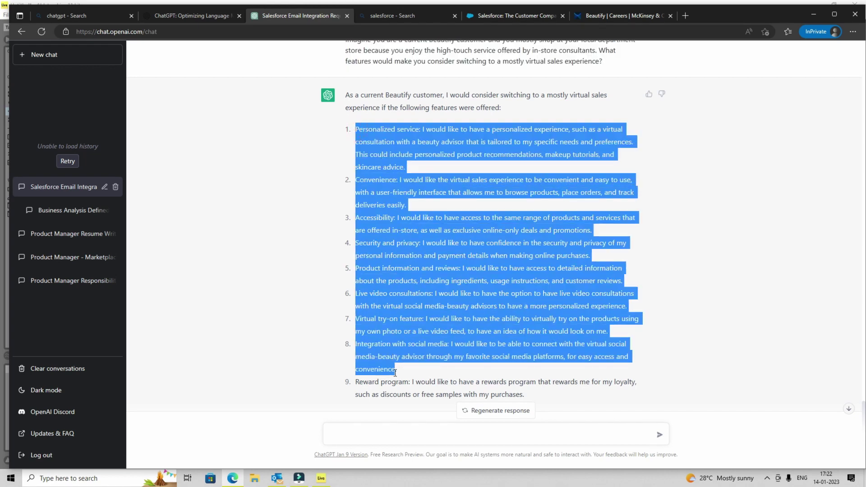
scroll(407, 258, "down", 1)
left_click(531, 367)
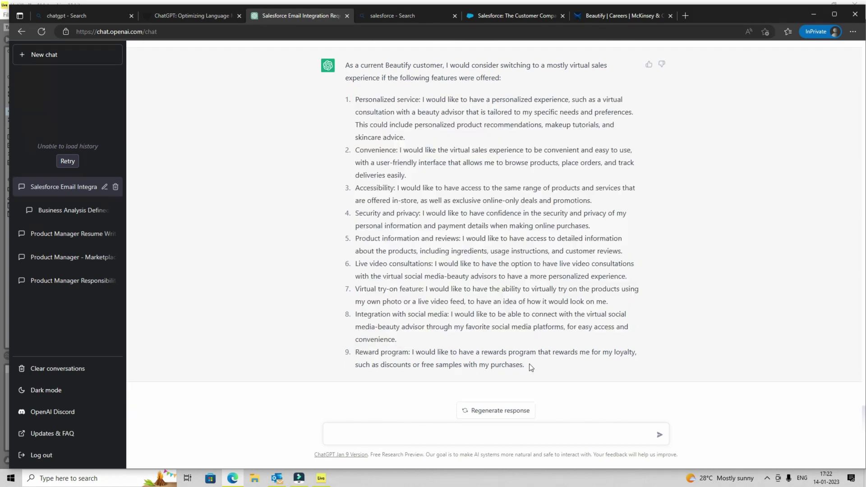
left_click_drag(531, 367, 347, 102)
left_click(399, 154)
left_click(365, 99)
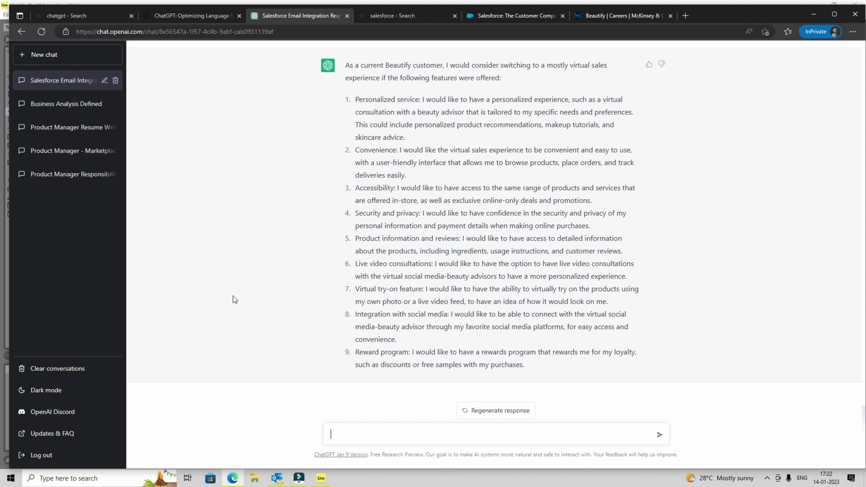
Step: Ask ChatGPT to tell you more about the Reward program feature
left_click_drag(409, 352, 359, 352)
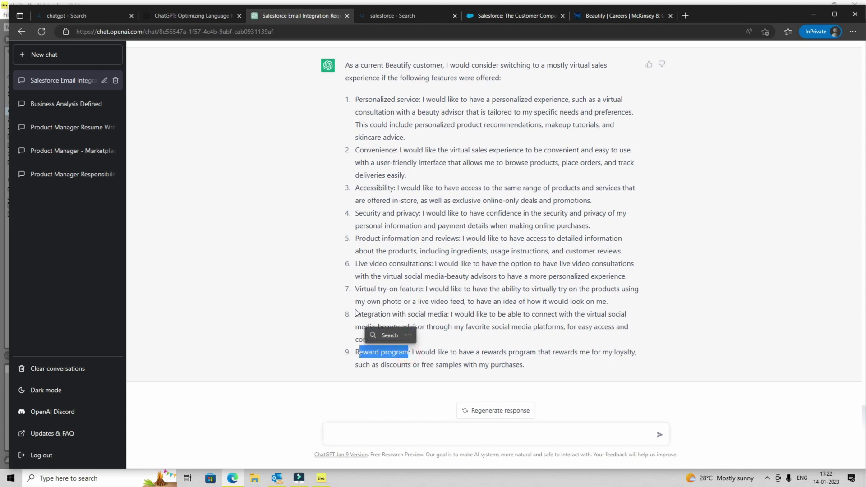
left_click(352, 433)
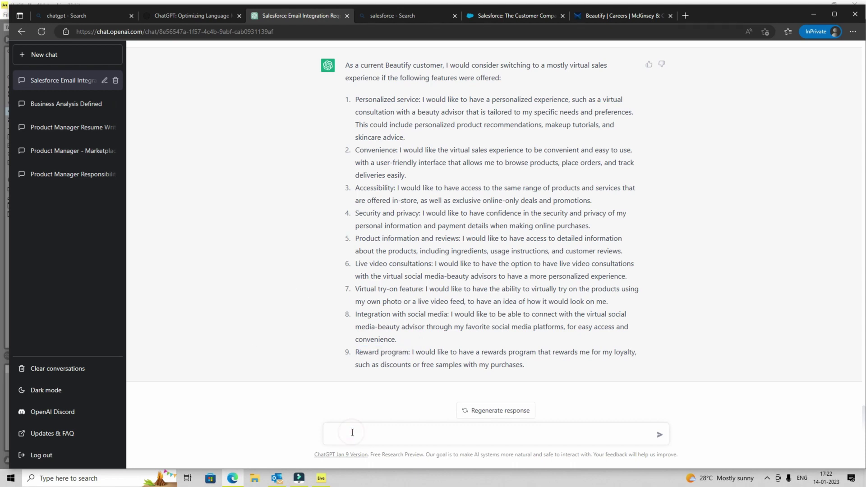
type("tell me more about reward program")
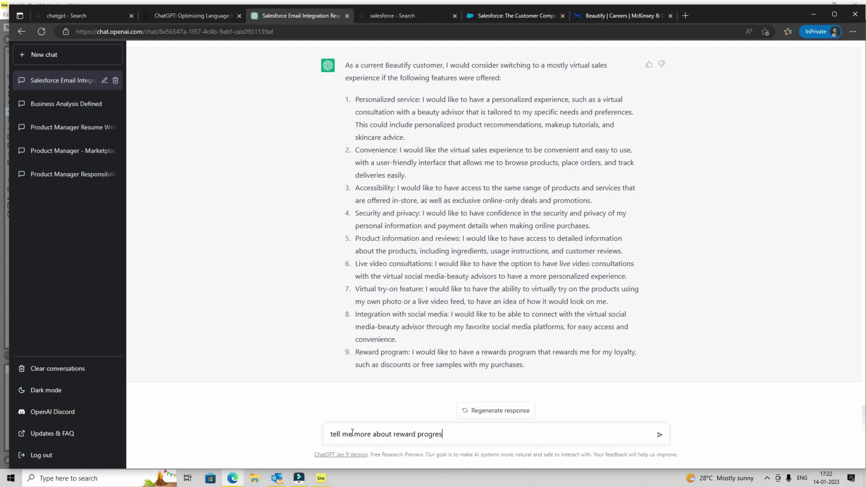
key("Return")
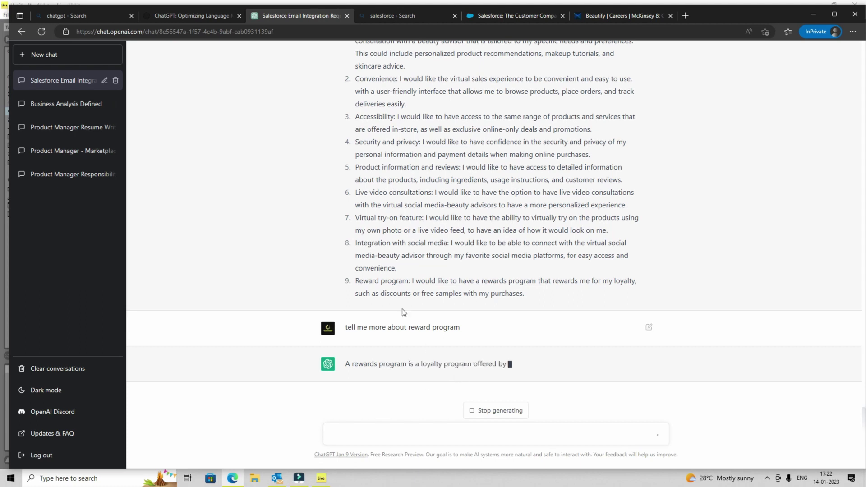
left_click_drag(358, 279, 433, 271)
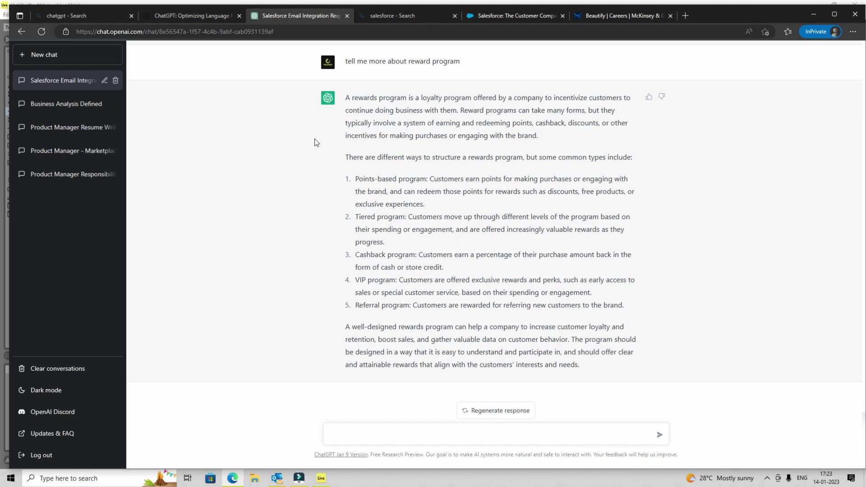
Step: Regenerate the reward program answer after reviewing its list of program types
left_click_drag(341, 159, 571, 293)
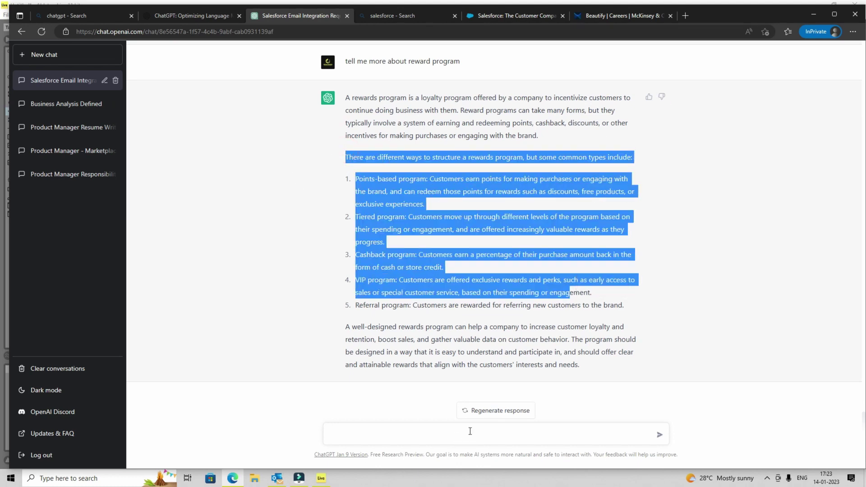
left_click(492, 413)
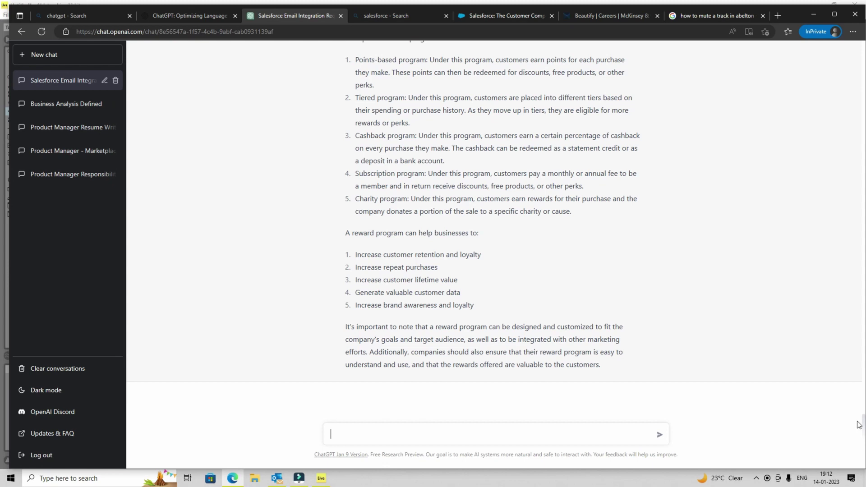
Step: Scroll back to review the 'write a salesforce integration user story' and 'what is sap hana' messages
left_click_drag(860, 375, 849, 133)
left_click(629, 258)
scroll(618, 253, "up", 20)
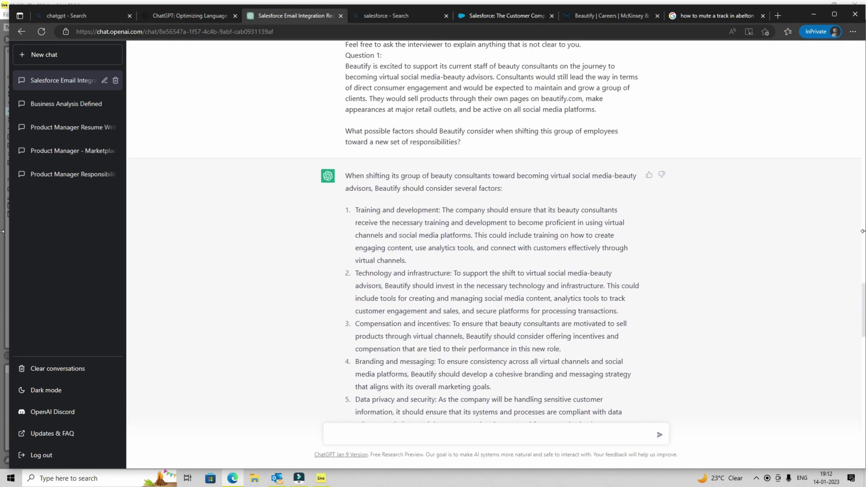
left_click_drag(863, 295, 853, 58)
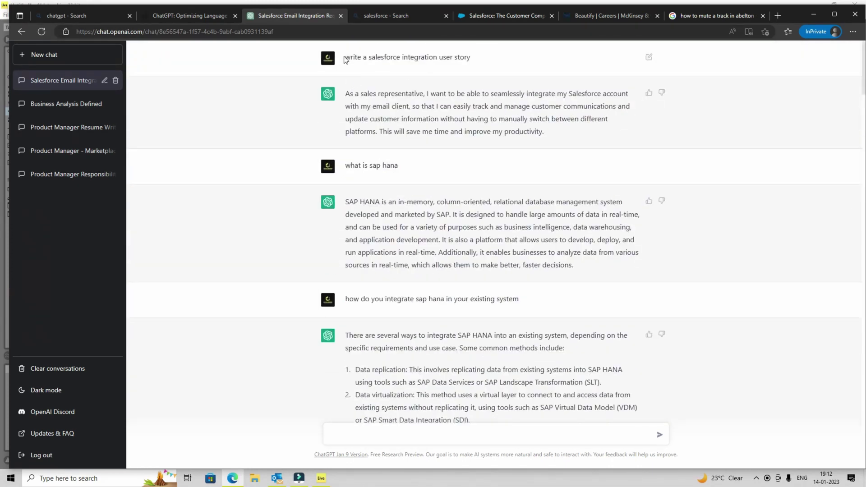
left_click_drag(346, 56, 472, 58)
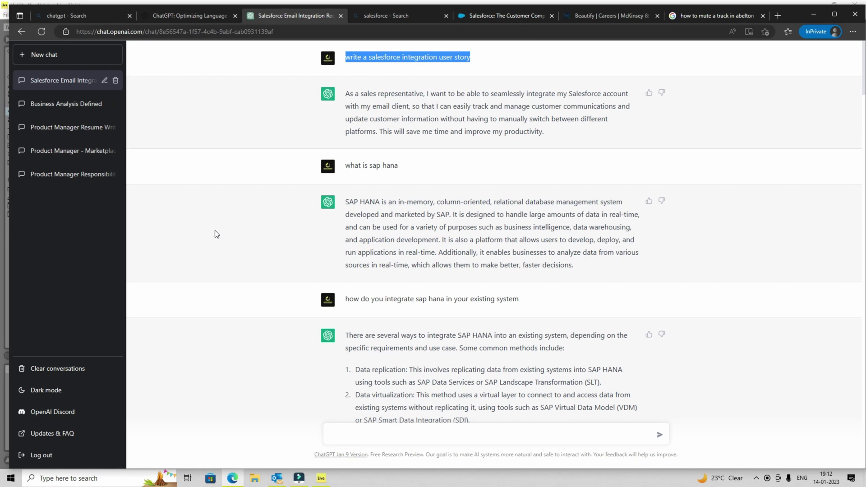
double_click(405, 93)
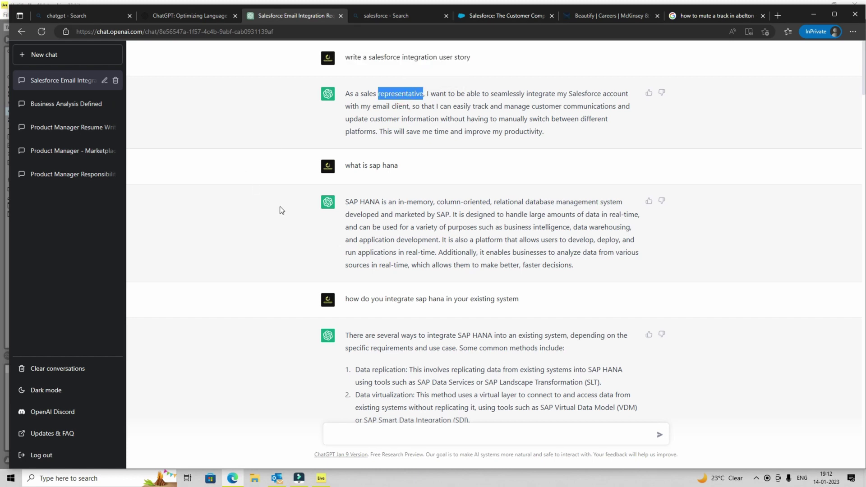
left_click(379, 437)
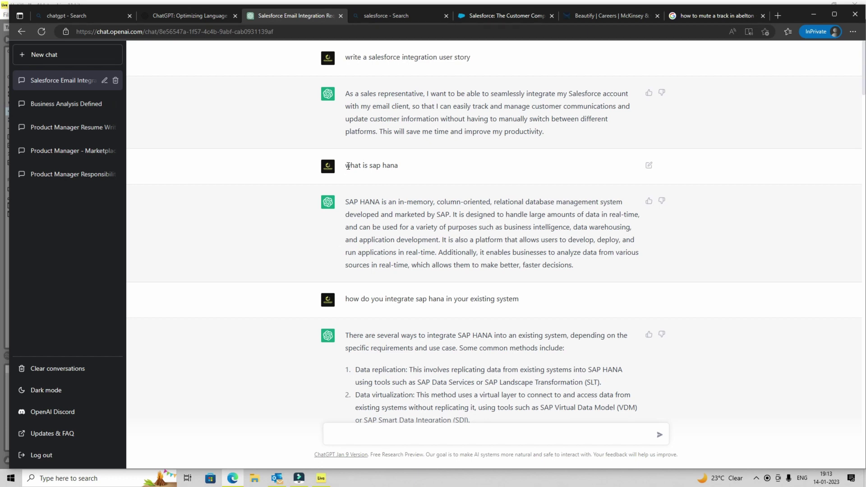
left_click_drag(349, 166, 414, 166)
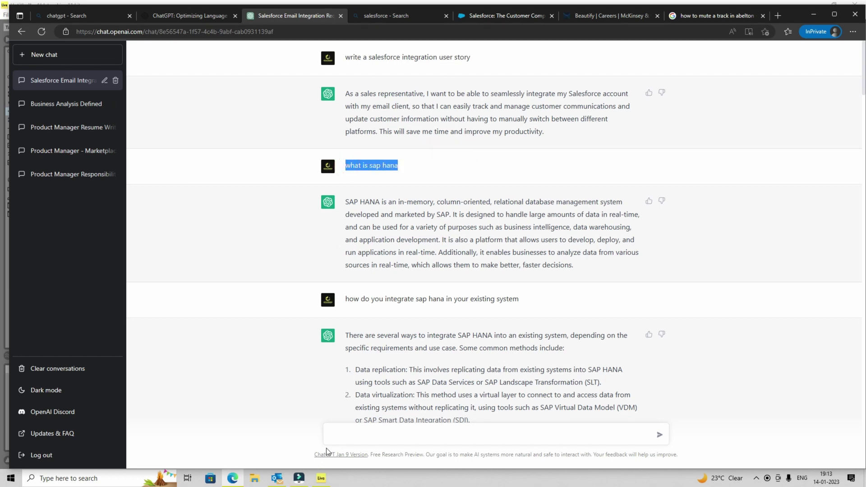
left_click(368, 435)
Step: Ask ChatGPT 'what is salesforce crm'
type("what is salesforce")
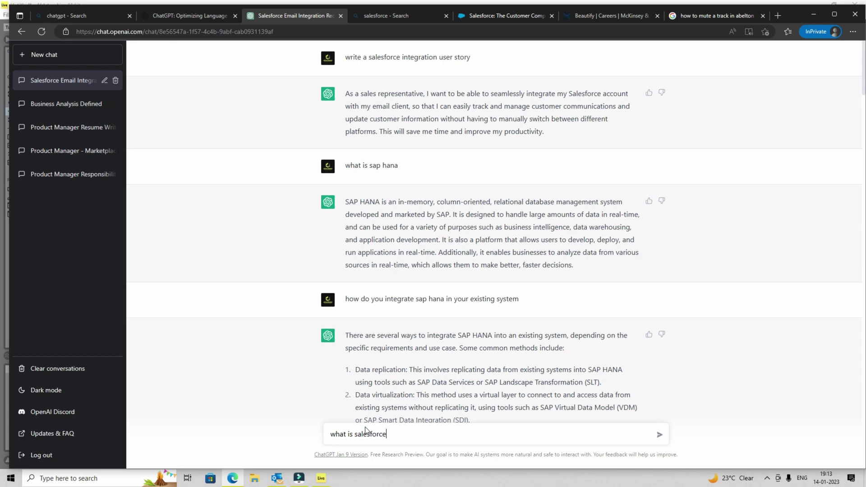
type("crm")
key("Return")
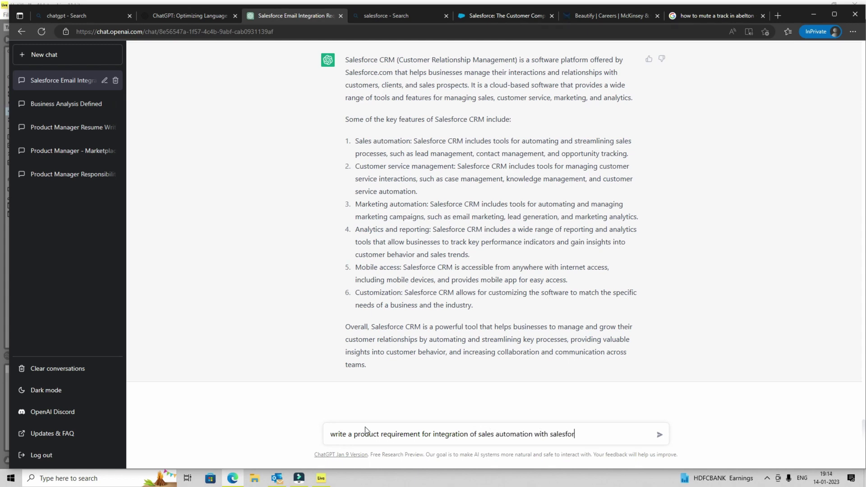
Step: Send the sales-automation requirement prompt ending 'crm with my website', then select 'Seamless integration'
type("crm with my website")
key("Return")
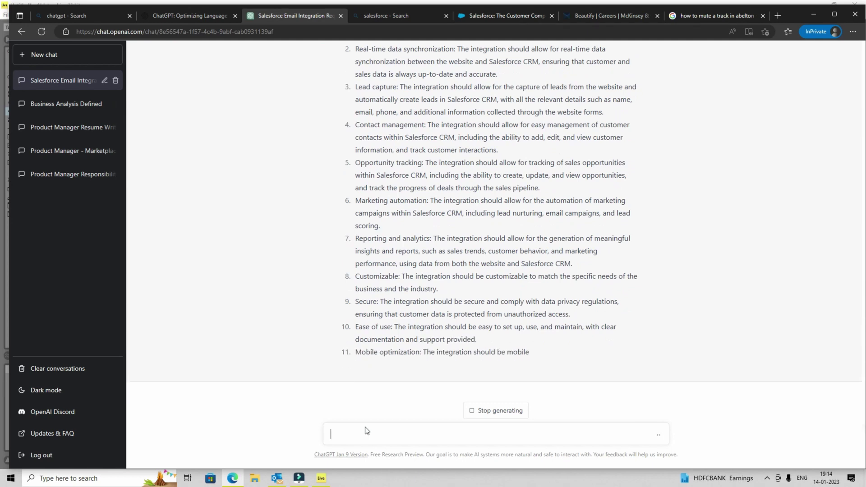
scroll(373, 162, "up", 3)
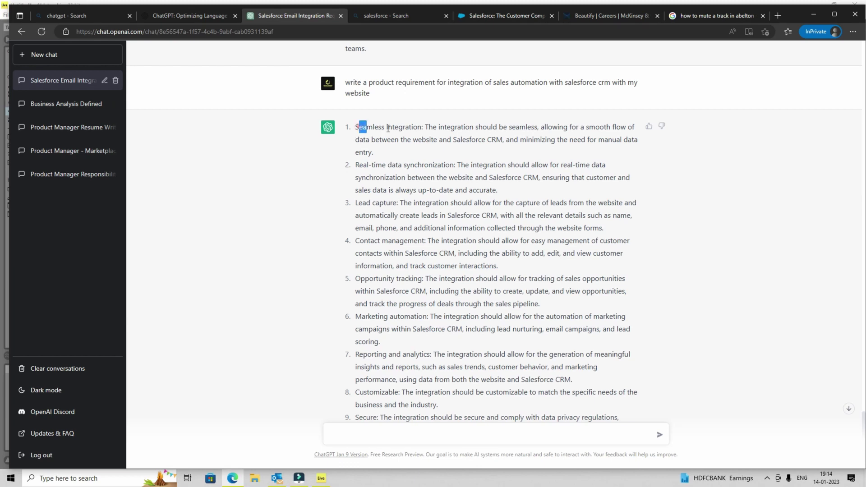
left_click_drag(388, 129, 452, 128)
left_click(403, 219)
left_click_drag(357, 128, 422, 129)
key("ctrl+c")
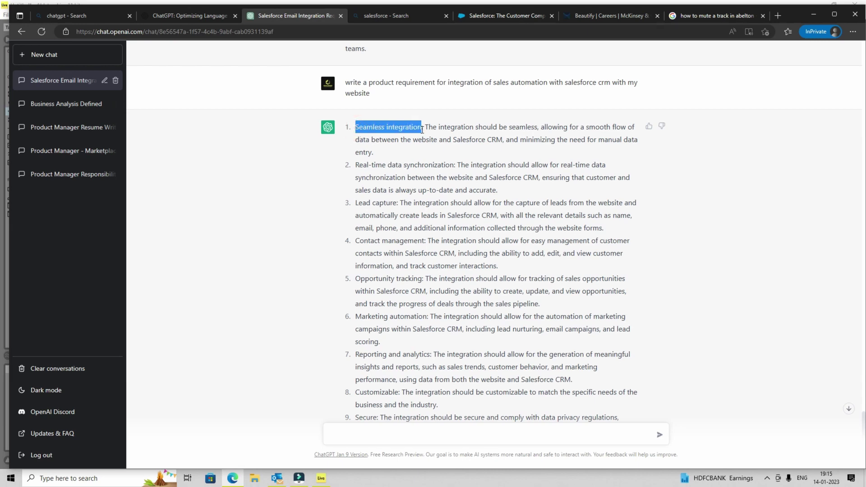
Step: Send 'write a user story for Seamless integration' and follow the newest response
left_click(358, 440)
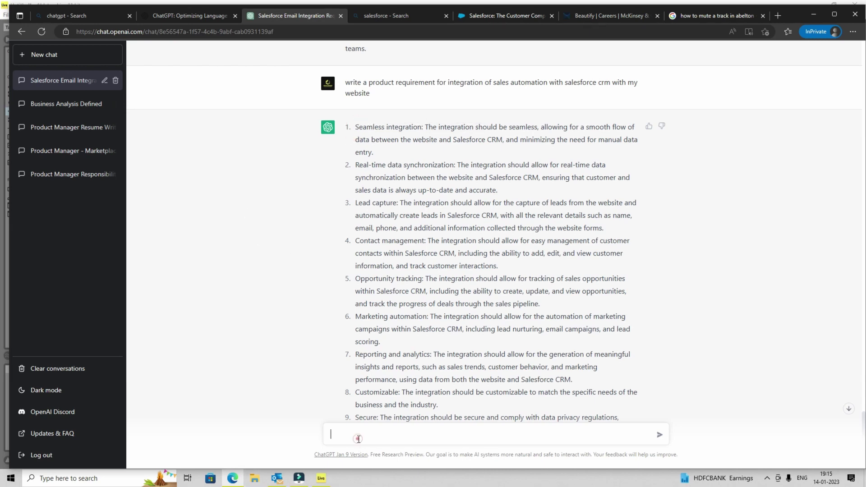
type("write  a user story for")
key("ctrl+v")
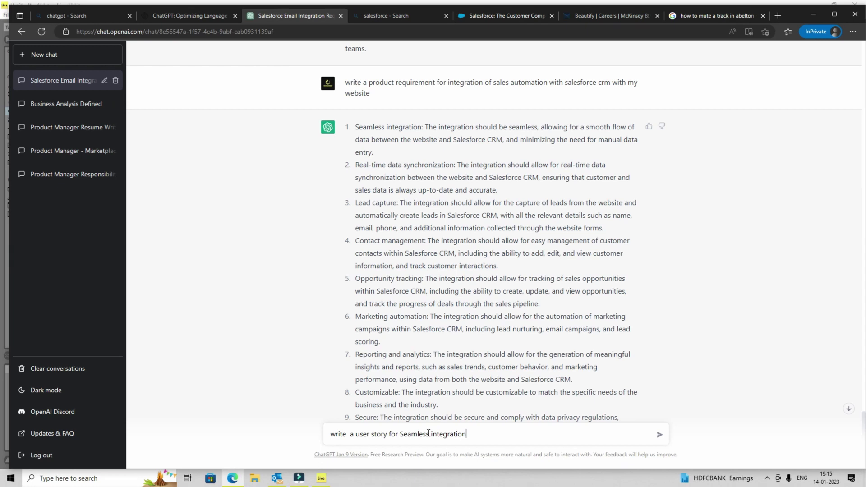
key("Return")
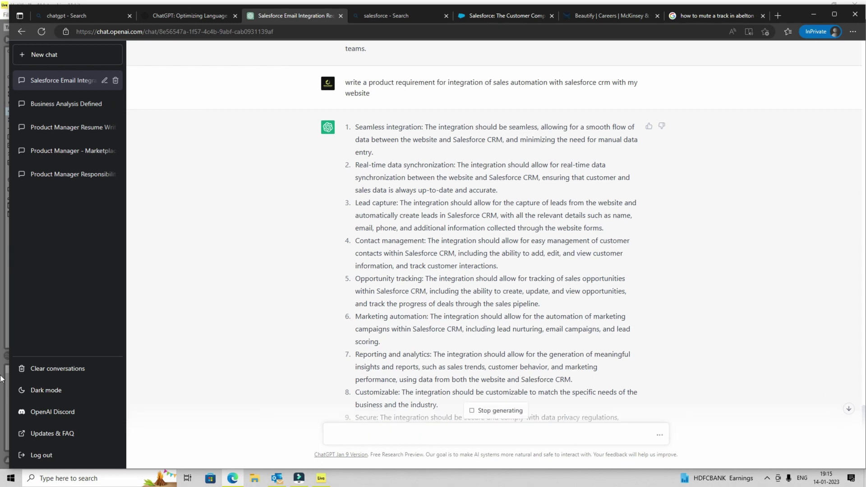
left_click(850, 410)
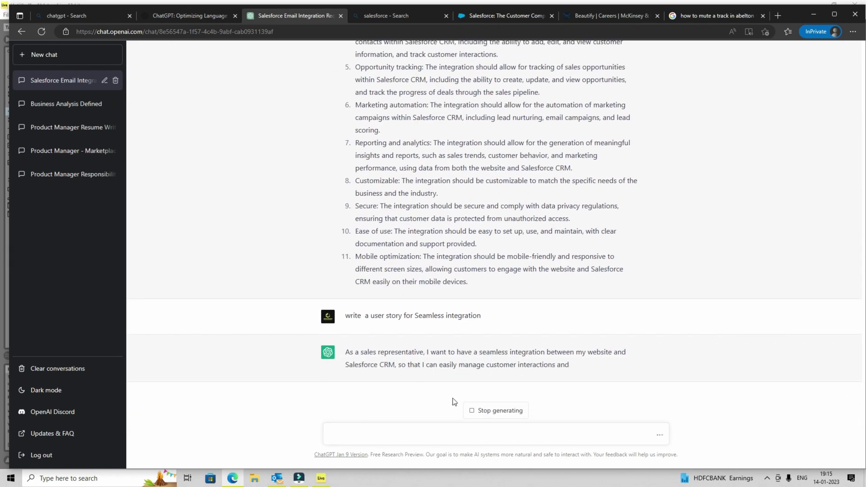